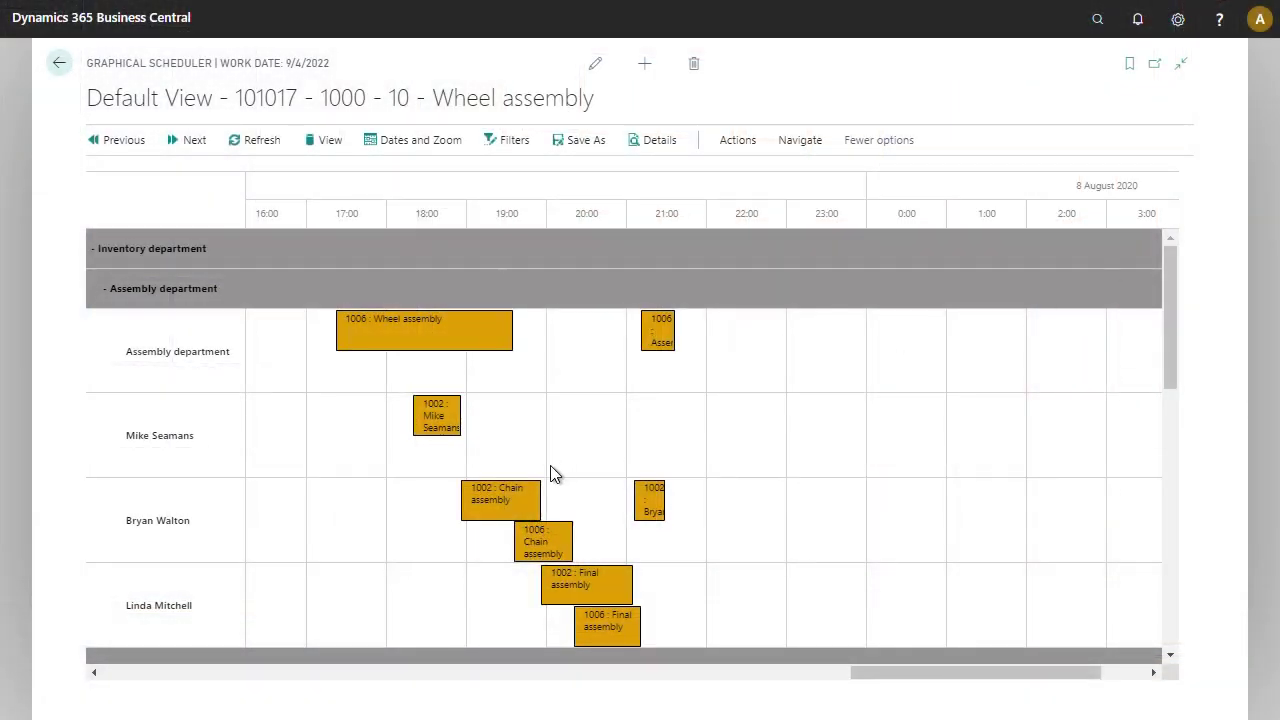
Reschedule the short operation 40 in the Assembly department row to 20:25, and reassign it to the machine center two rows below
{"action": "left_click_drag", "start_coordinate": [661, 342], "coordinate": [598, 343]}
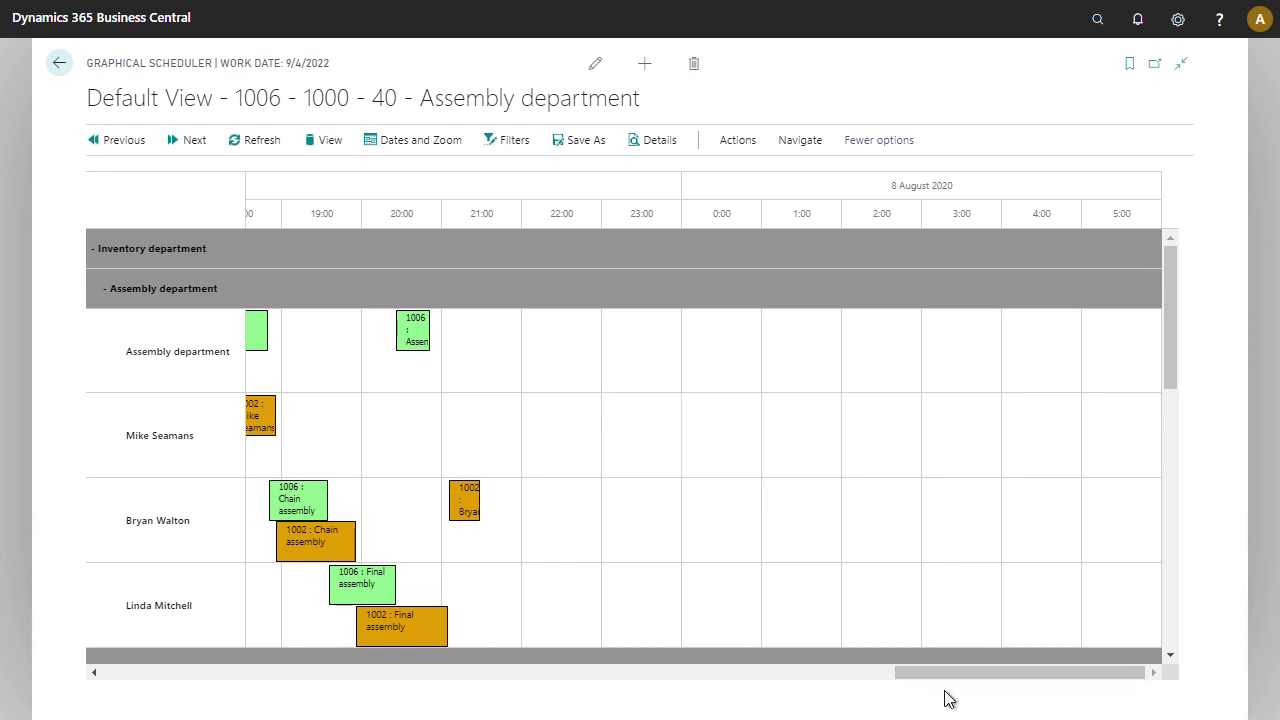
{"action": "left_click_drag", "start_coordinate": [942, 680], "coordinate": [848, 692]}
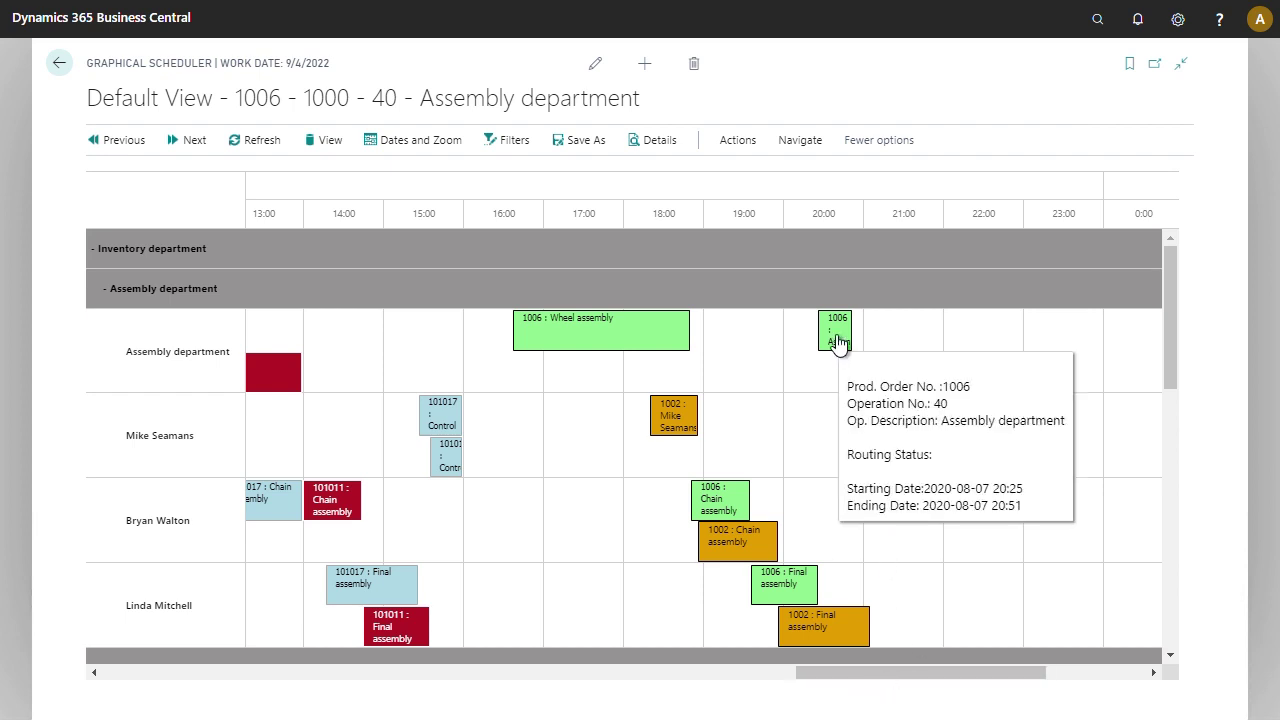
{"action": "left_click_drag", "start_coordinate": [838, 343], "coordinate": [827, 511]}
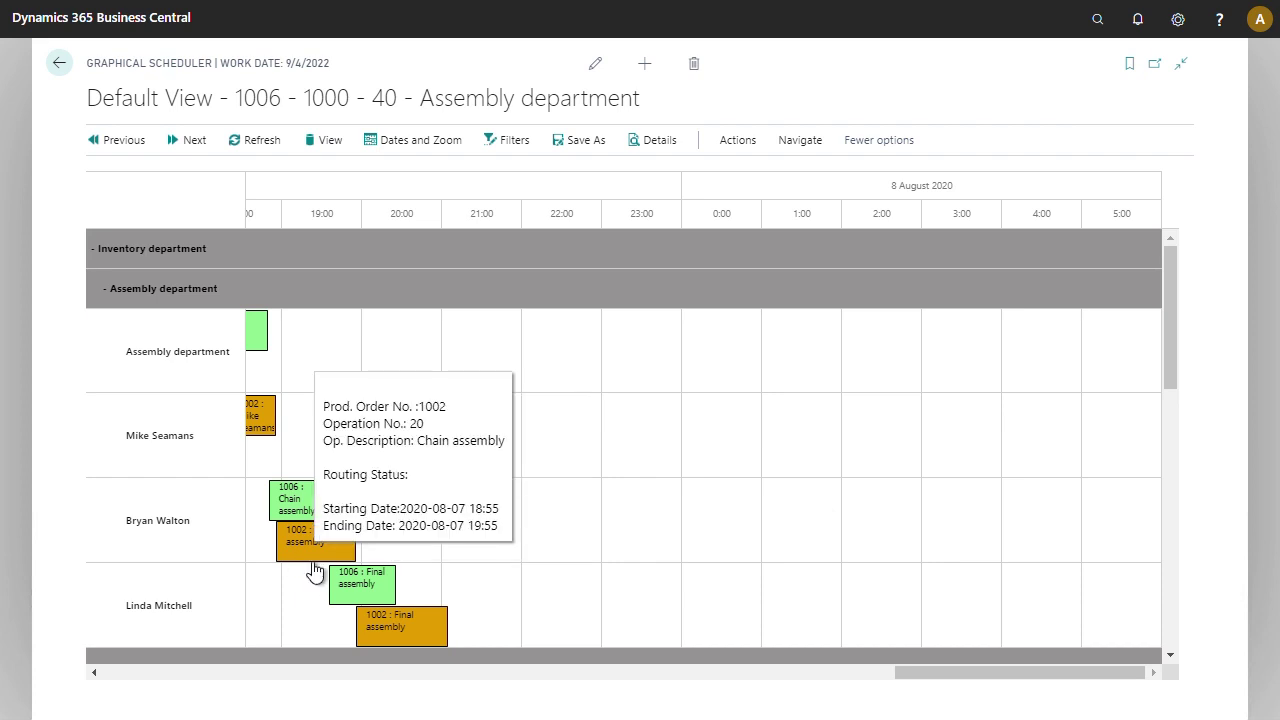
{"action": "left_click_drag", "start_coordinate": [990, 674], "coordinate": [878, 700]}
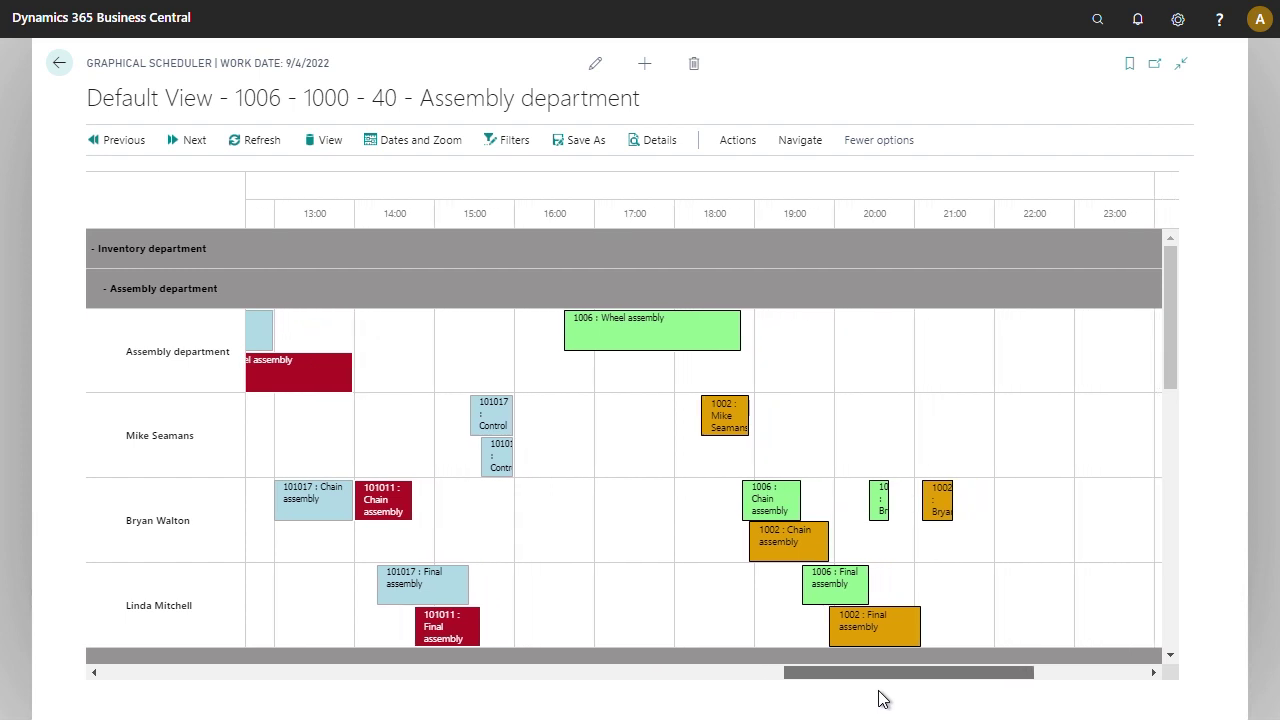
{"action": "left_click_drag", "start_coordinate": [878, 700], "coordinate": [878, 697]}
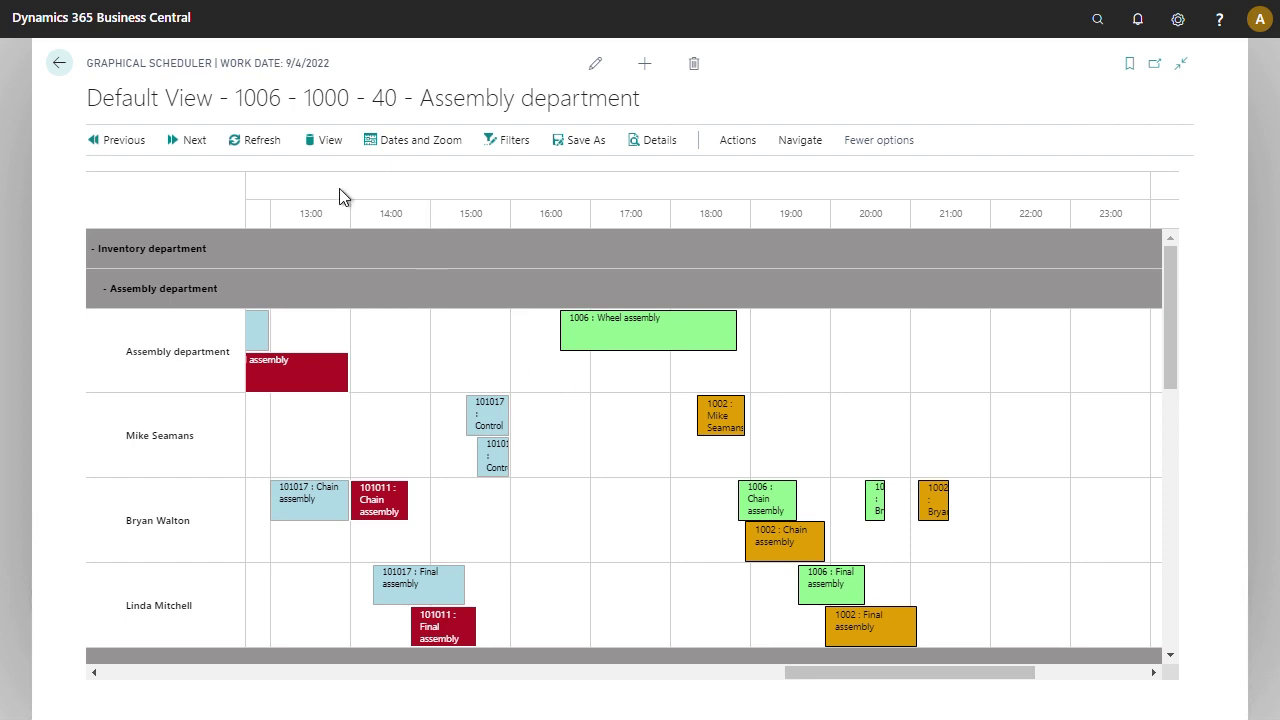
Edit the ADMIN scheduler view to set the PRODUCTION data source's update mode to Read Only, and reload the schedule with that view
{"action": "left_click", "coordinate": [329, 150]}
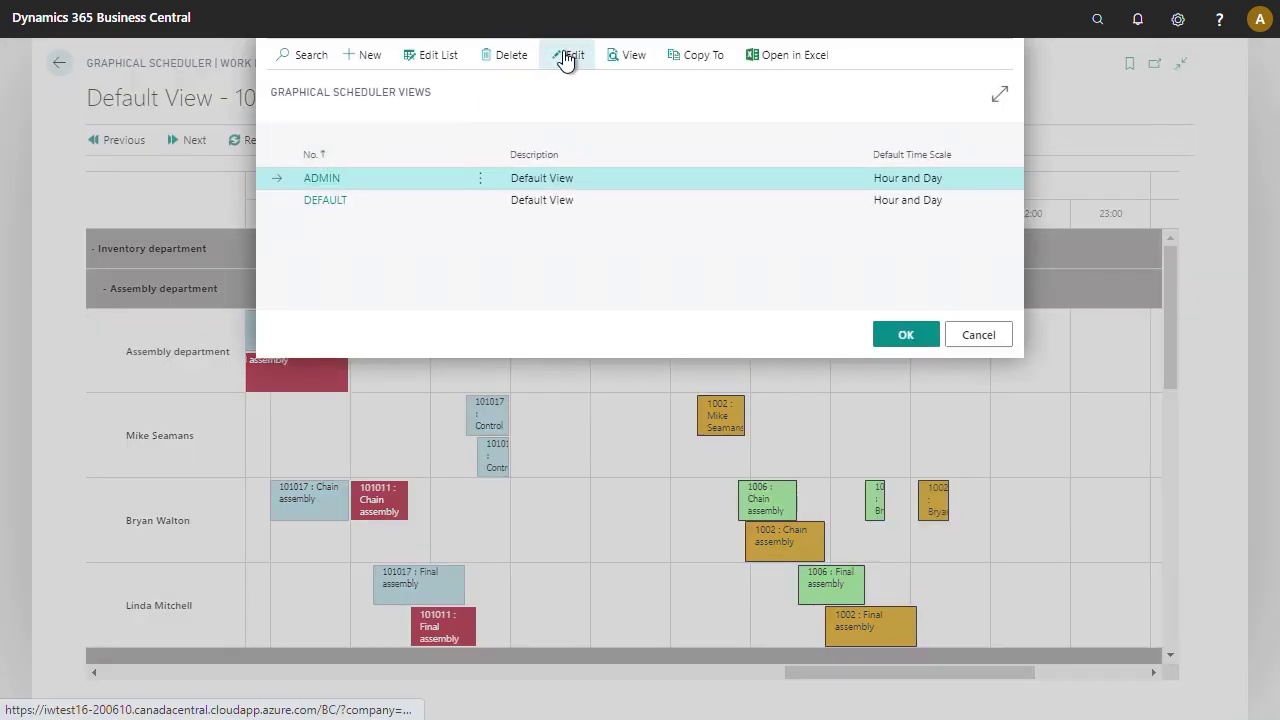
{"action": "left_click", "coordinate": [567, 57]}
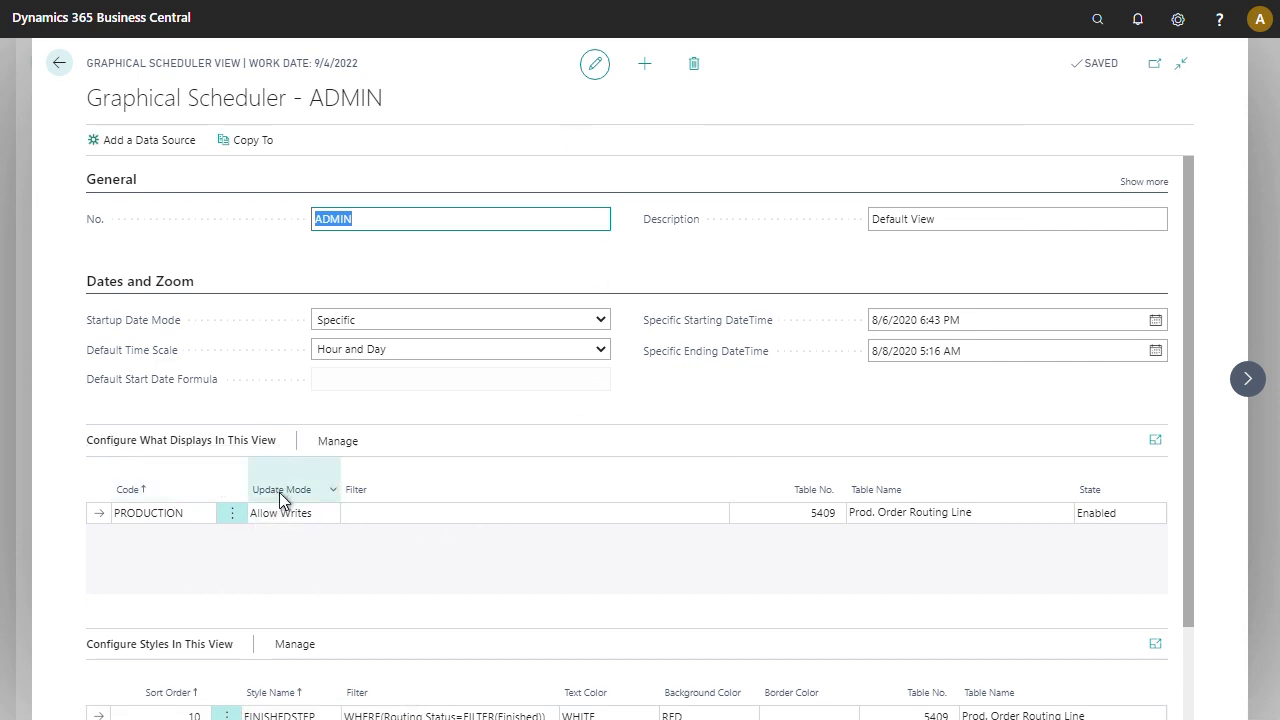
{"action": "left_click", "coordinate": [293, 516]}
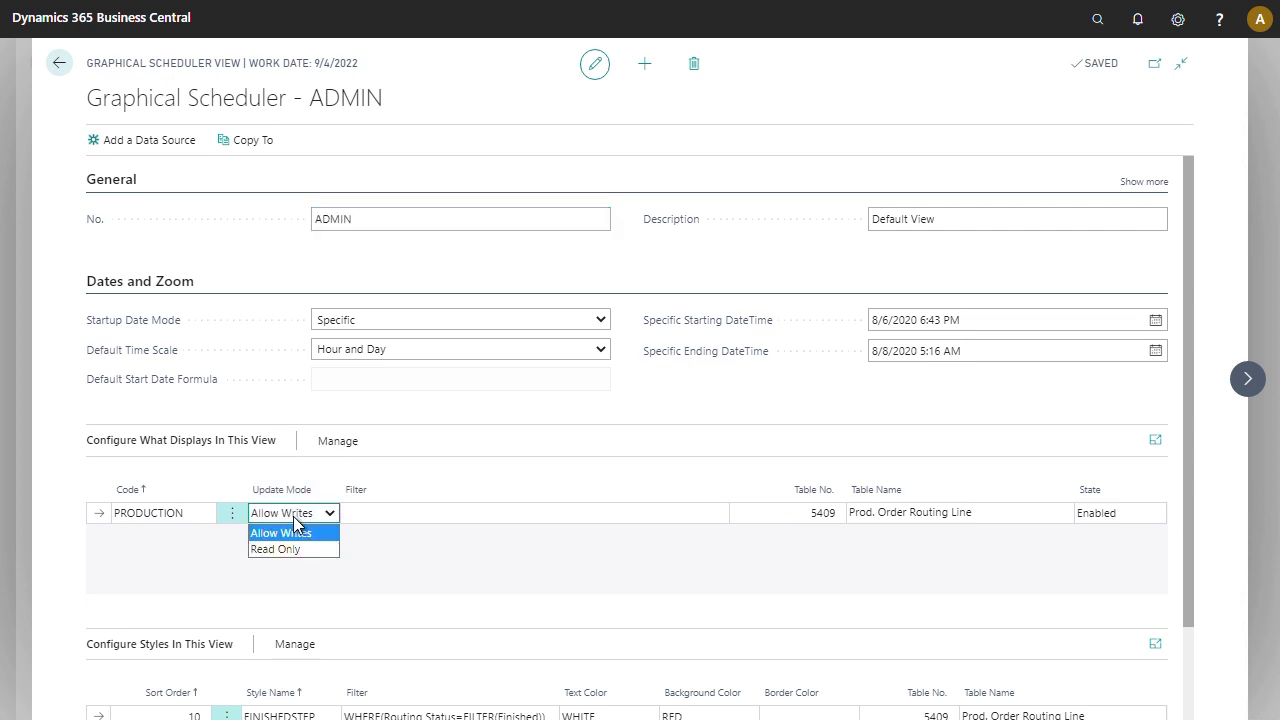
{"action": "left_click", "coordinate": [293, 557]}
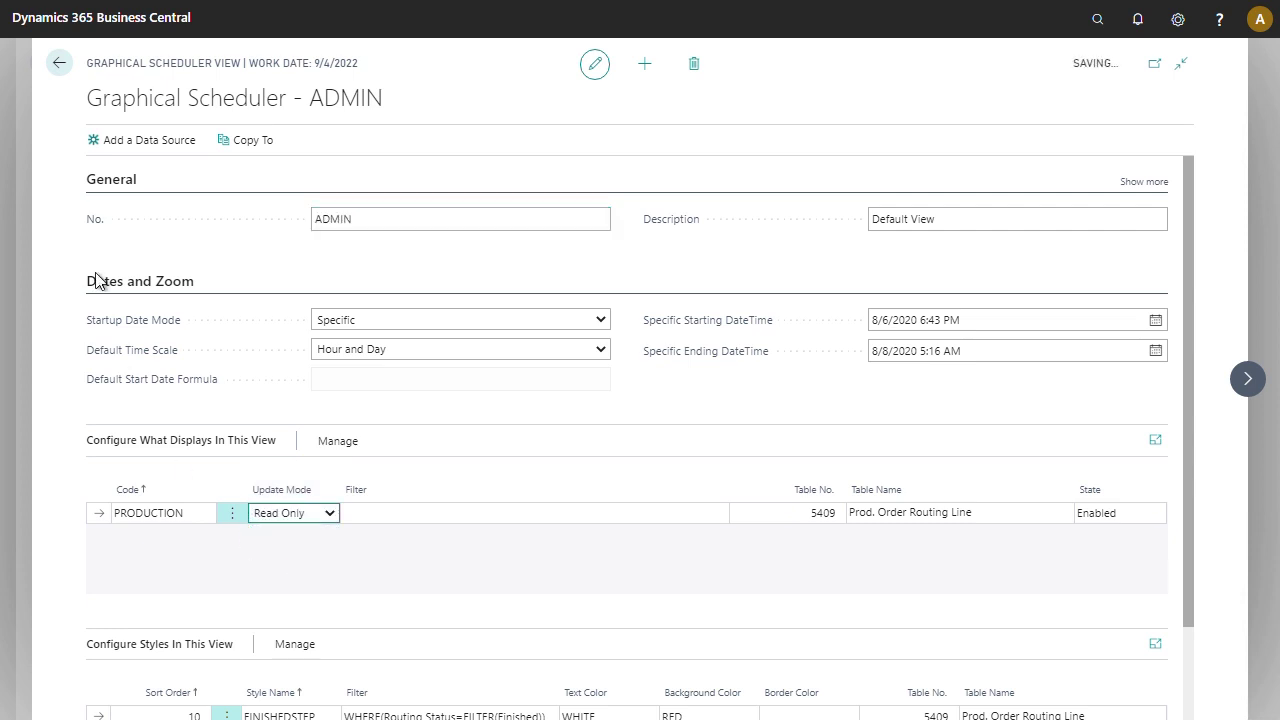
{"action": "left_click", "coordinate": [59, 63]}
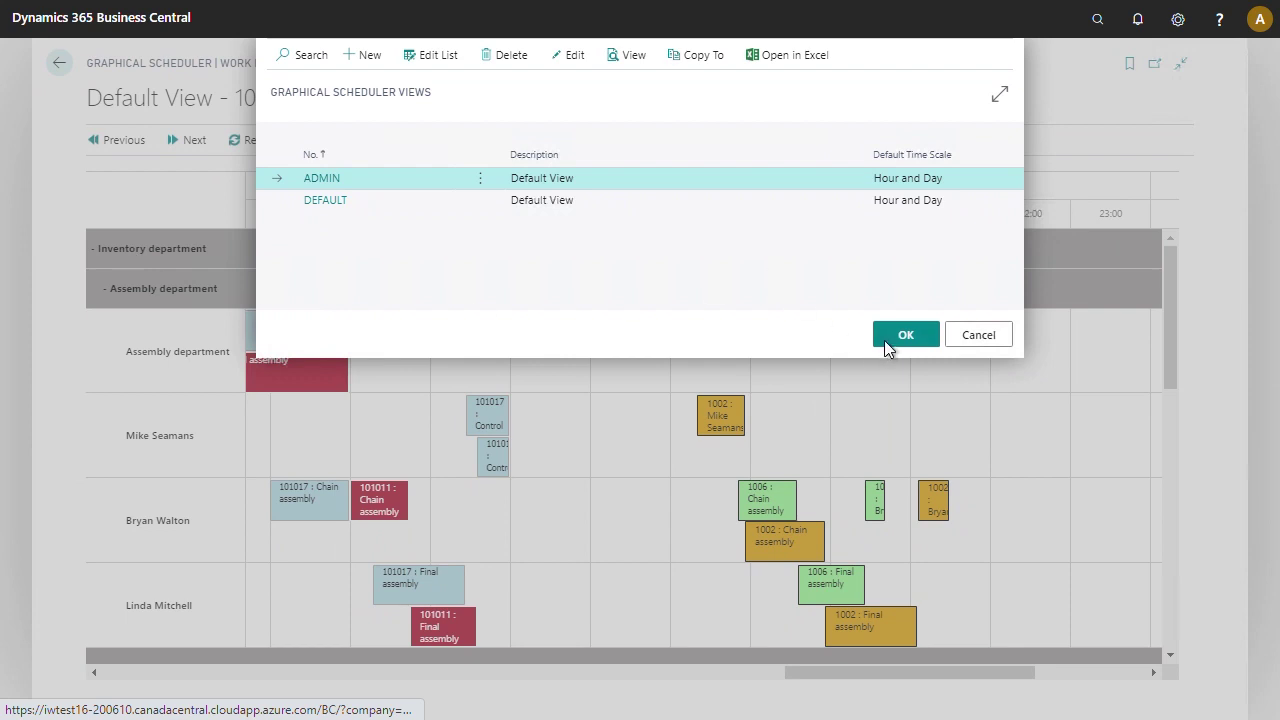
{"action": "left_click", "coordinate": [886, 342]}
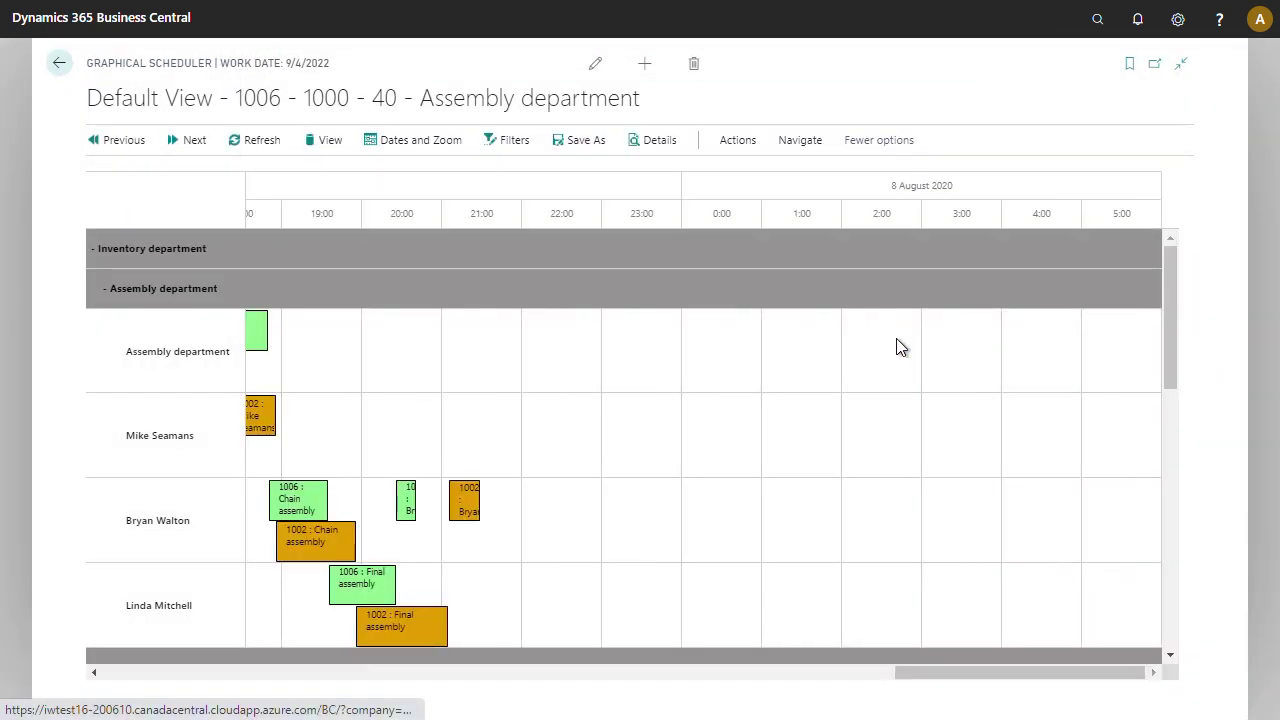
Try to reassign the 21:05 operation in the third resource row to the Assembly department at 23:25, and inspect the wheel assembly operations
{"action": "left_click_drag", "start_coordinate": [466, 509], "coordinate": [654, 343]}
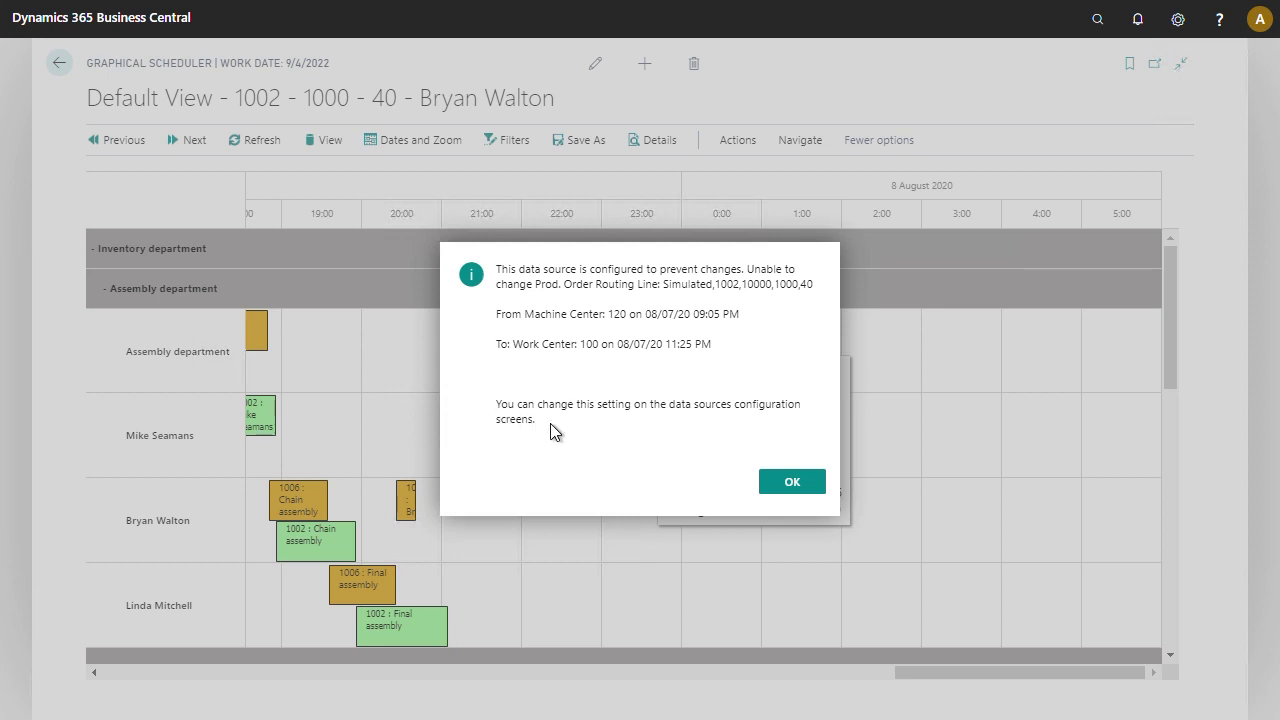
{"action": "left_click", "coordinate": [792, 482]}
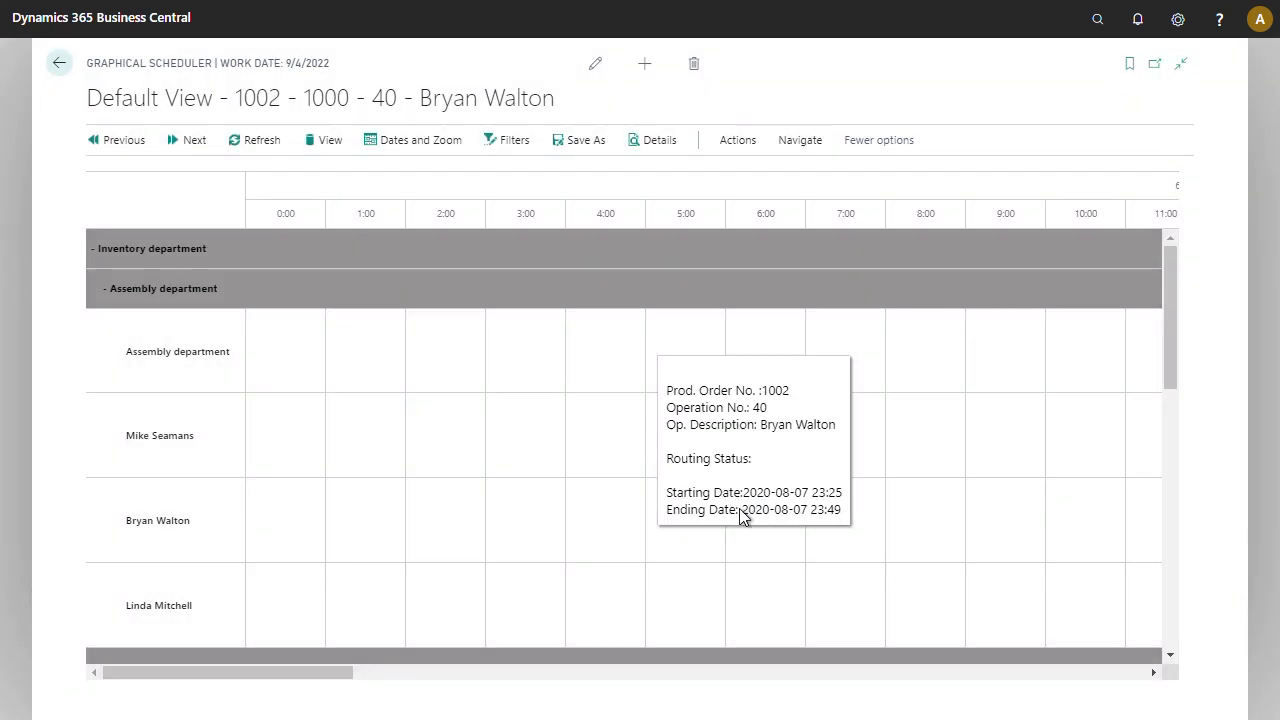
{"action": "left_click_drag", "start_coordinate": [985, 683], "coordinate": [855, 694]}
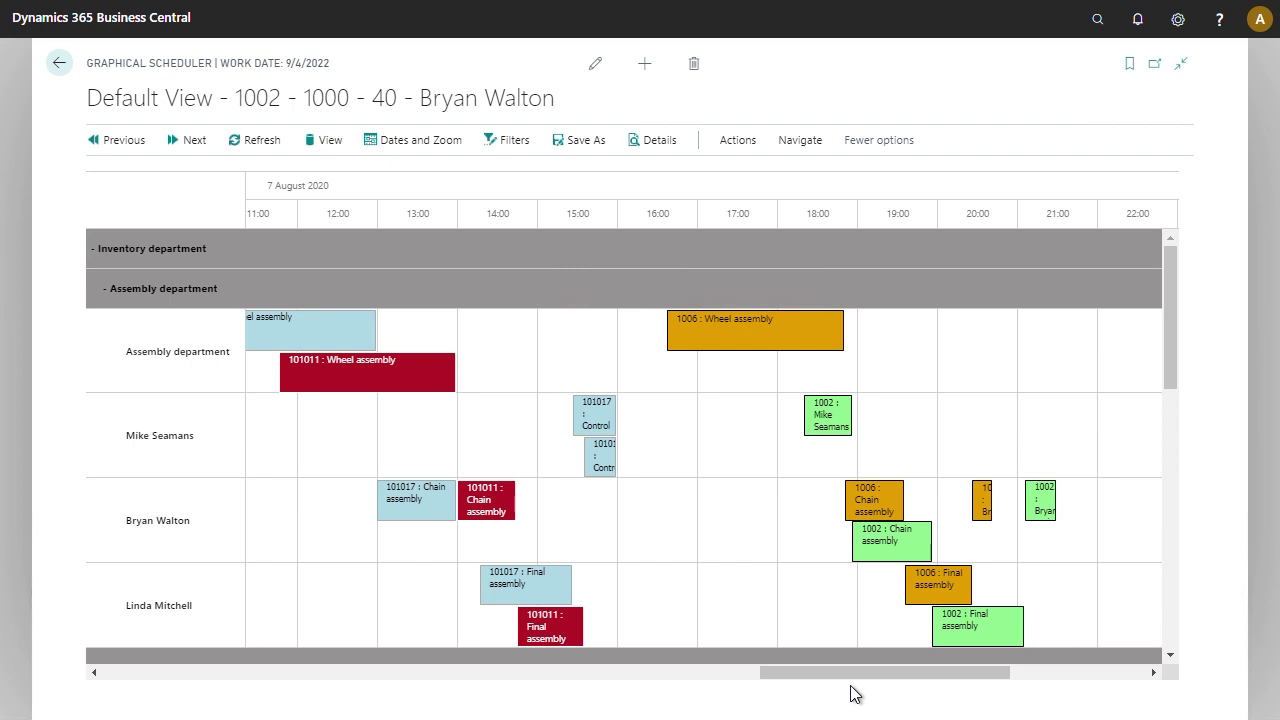
{"action": "mouse_move", "coordinate": [745, 334]}
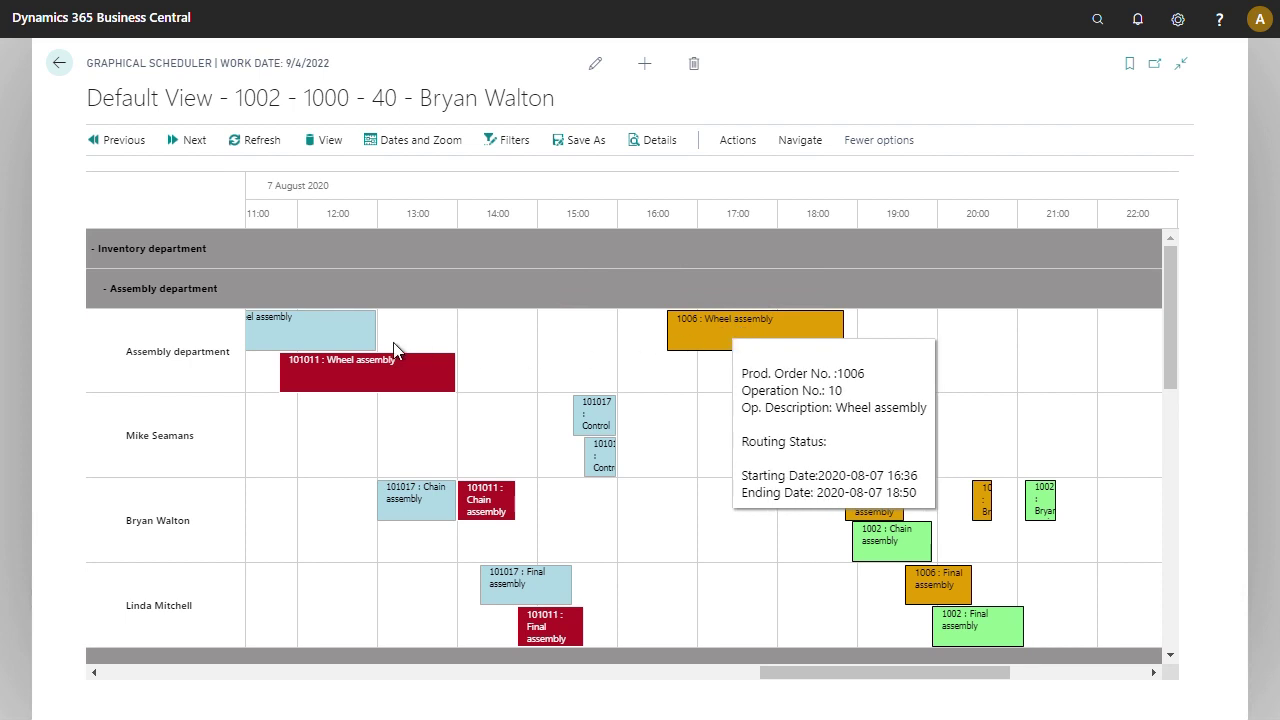
{"action": "mouse_move", "coordinate": [326, 346]}
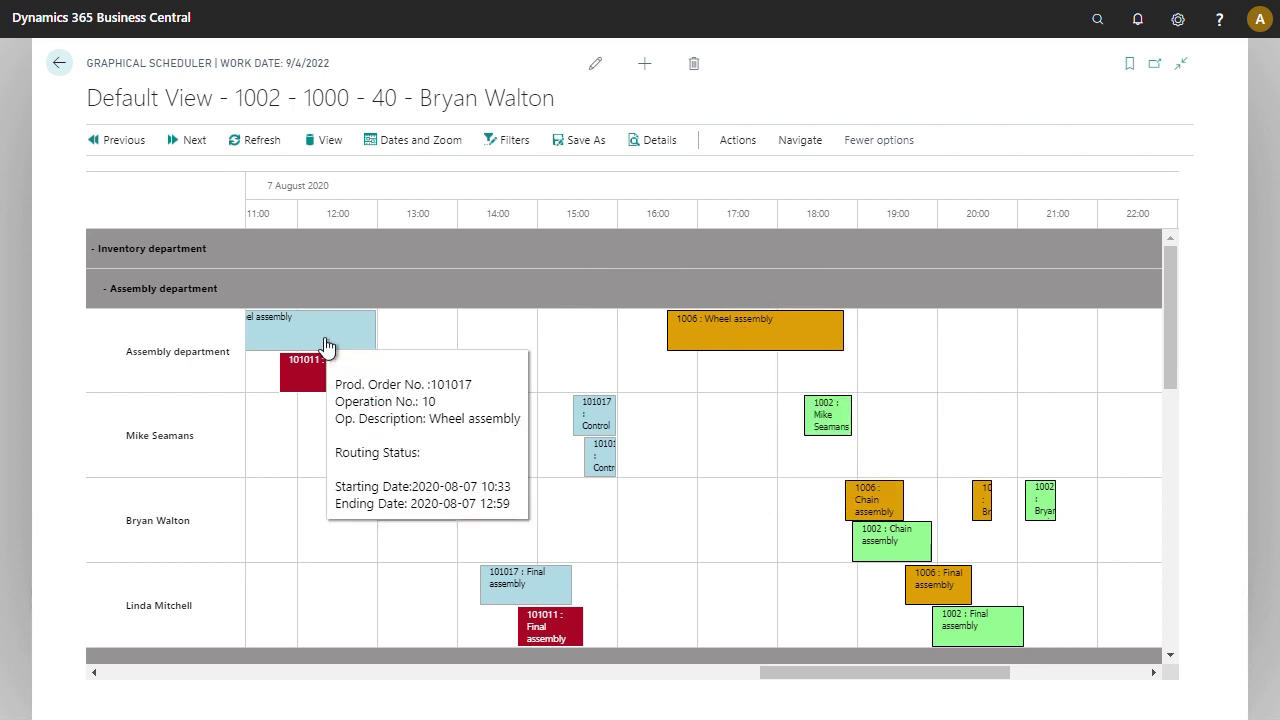
Reopen the ADMIN scheduler view for editing and add the Draggable Released Prod. Routing Lines data source
{"action": "left_click", "coordinate": [326, 140]}
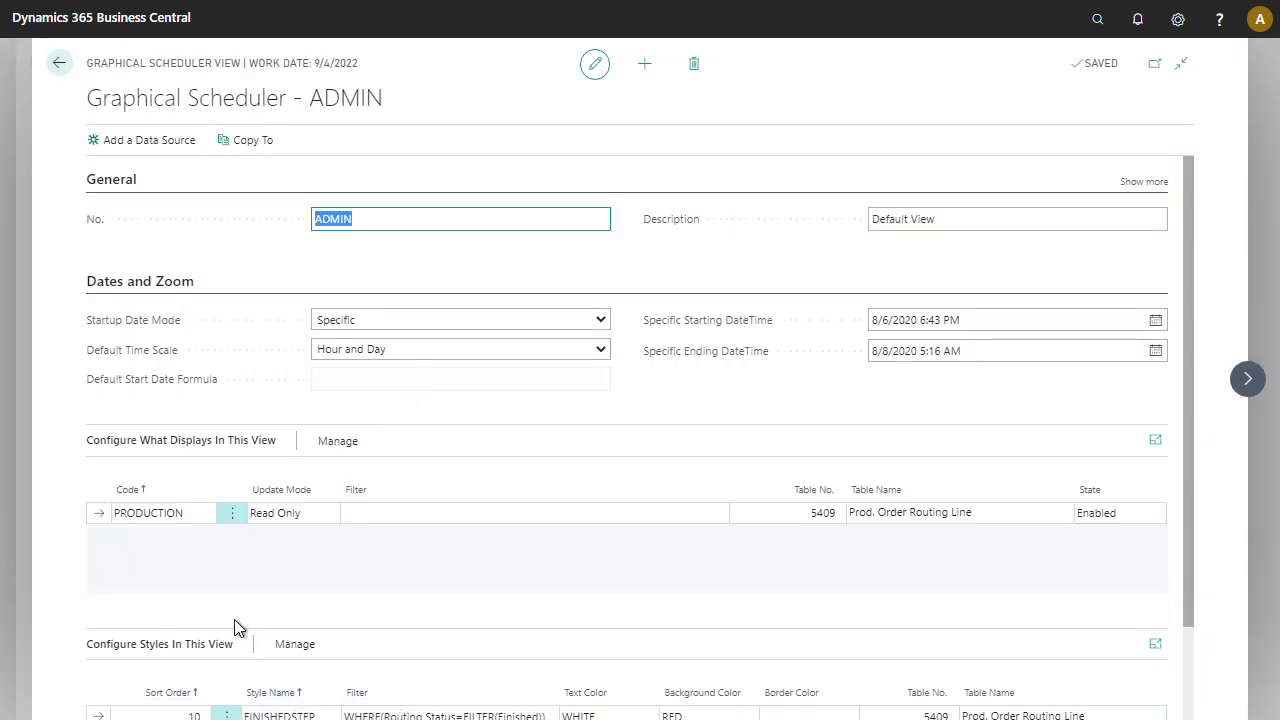
{"action": "left_click", "coordinate": [232, 513]}
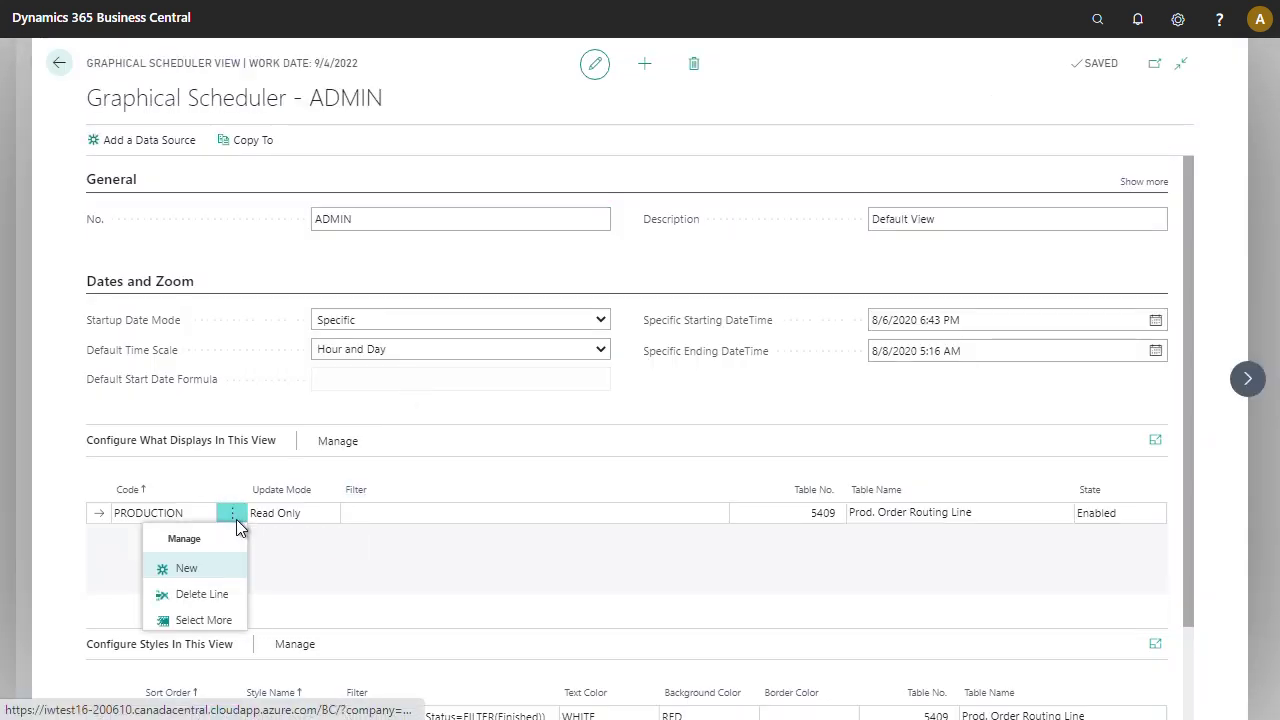
{"action": "left_click", "coordinate": [205, 570]}
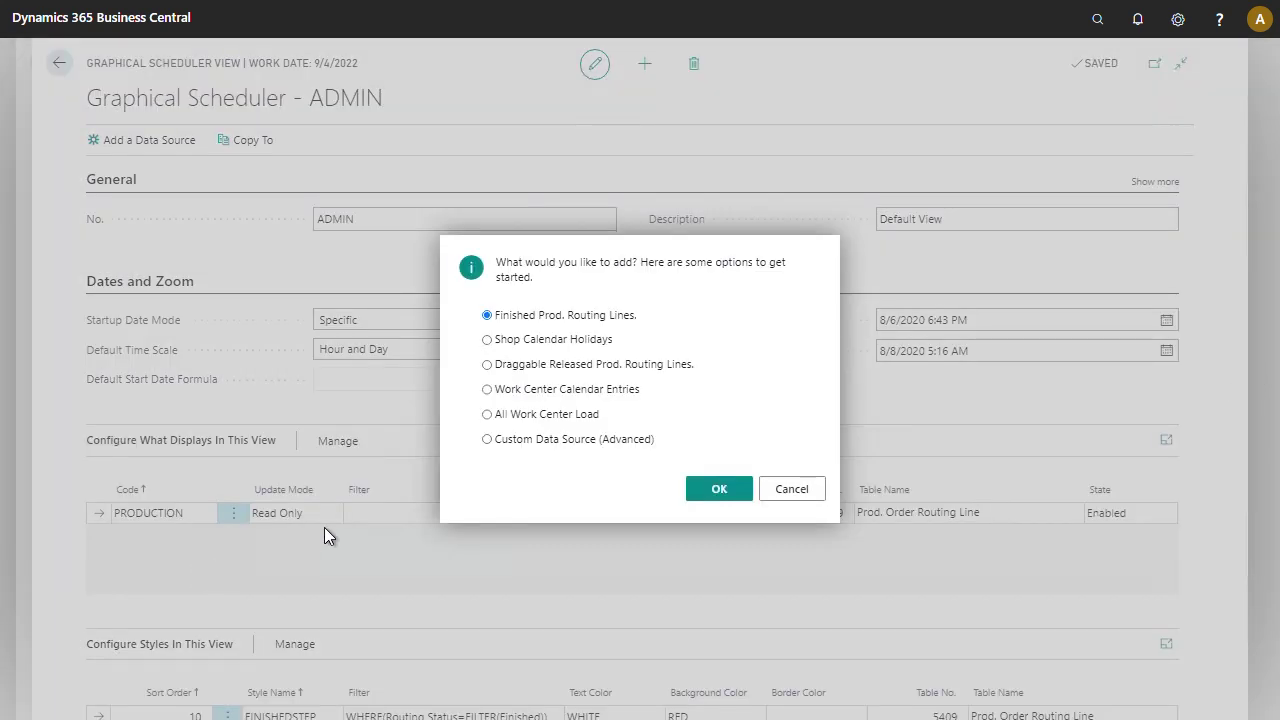
{"action": "left_click", "coordinate": [598, 371]}
{"action": "left_click", "coordinate": [719, 489]}
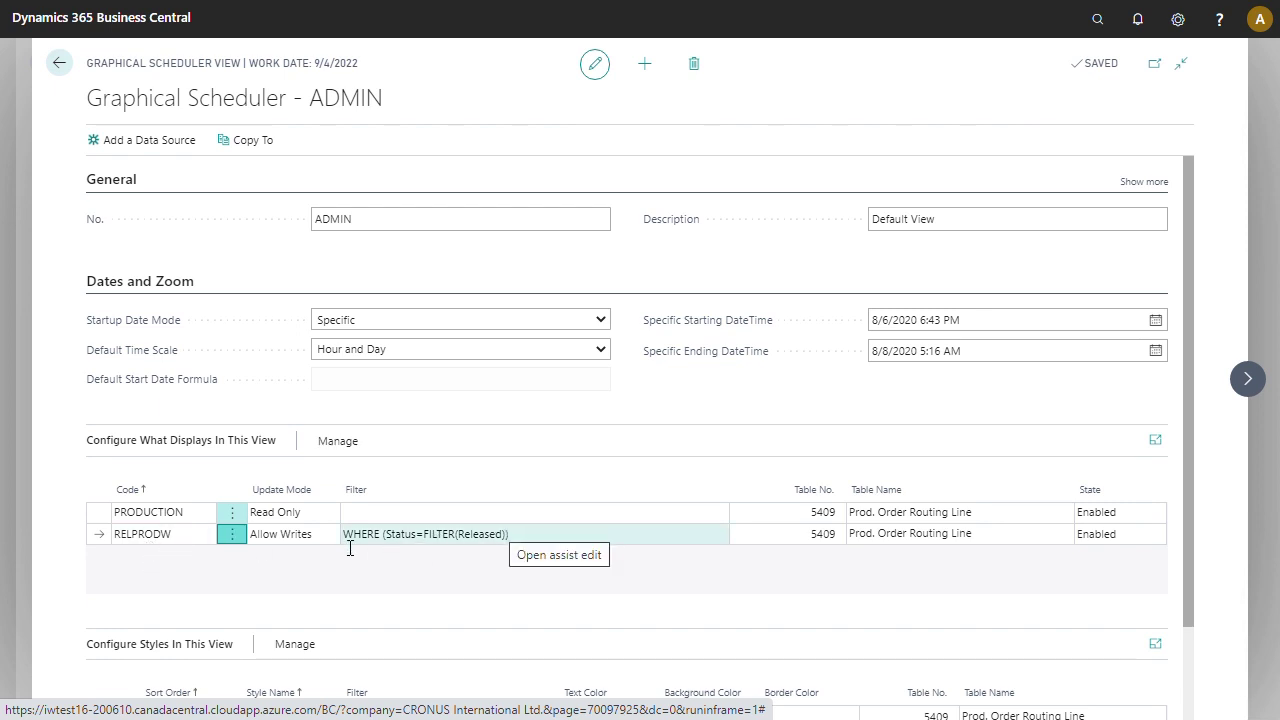
Set the update mode of the RELPRODW data source to Read Only and of the PRODUCTION data source to Allow Writes
{"action": "left_click", "coordinate": [303, 535]}
{"action": "left_click", "coordinate": [279, 570]}
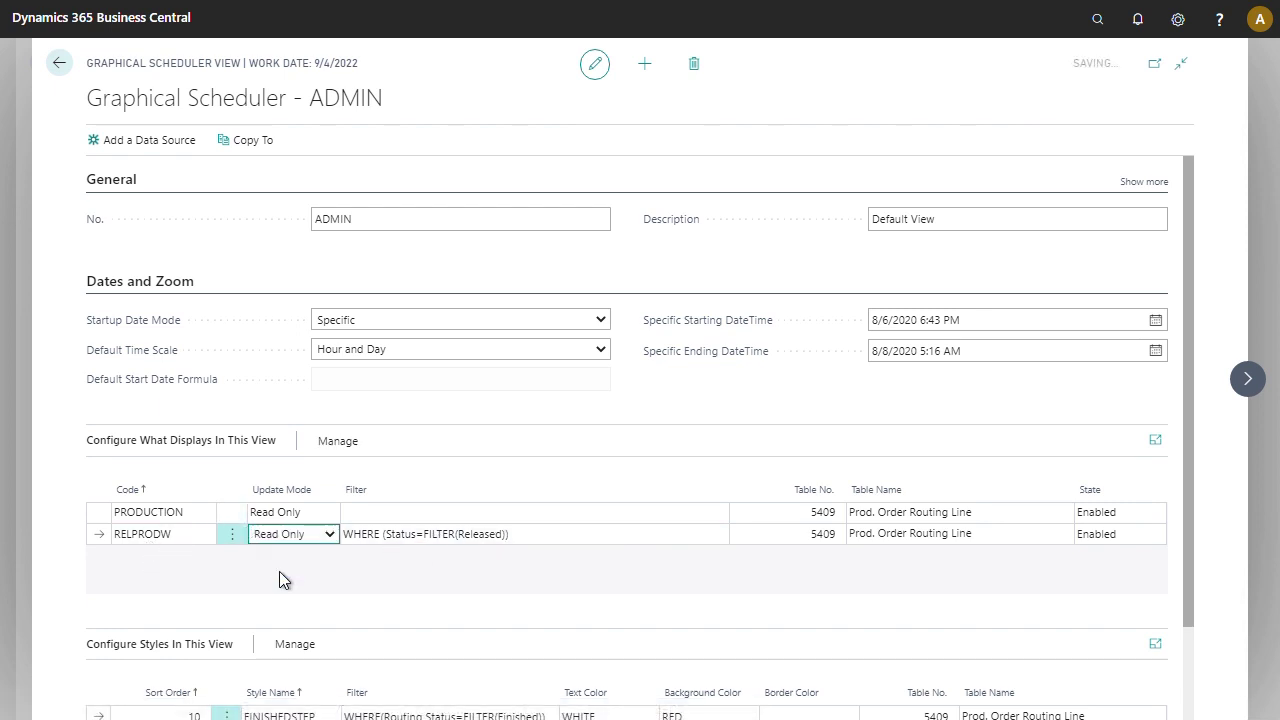
{"action": "left_click", "coordinate": [293, 514]}
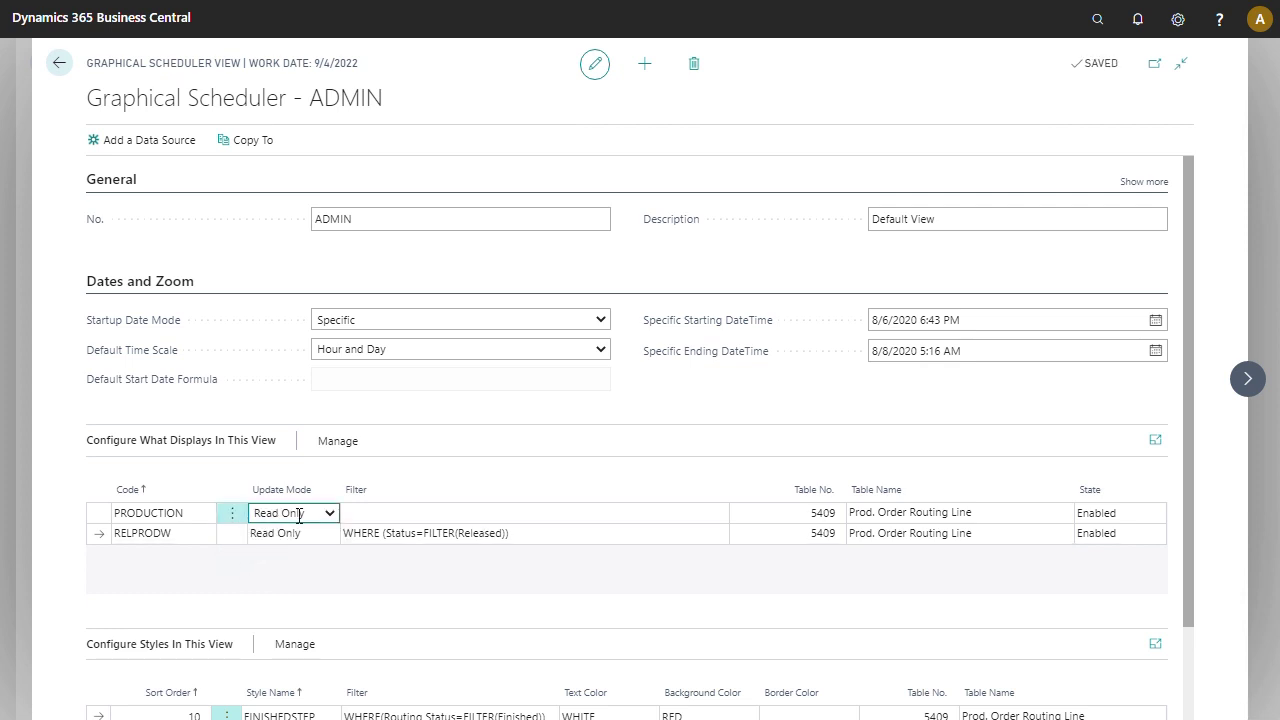
{"action": "left_click", "coordinate": [330, 513]}
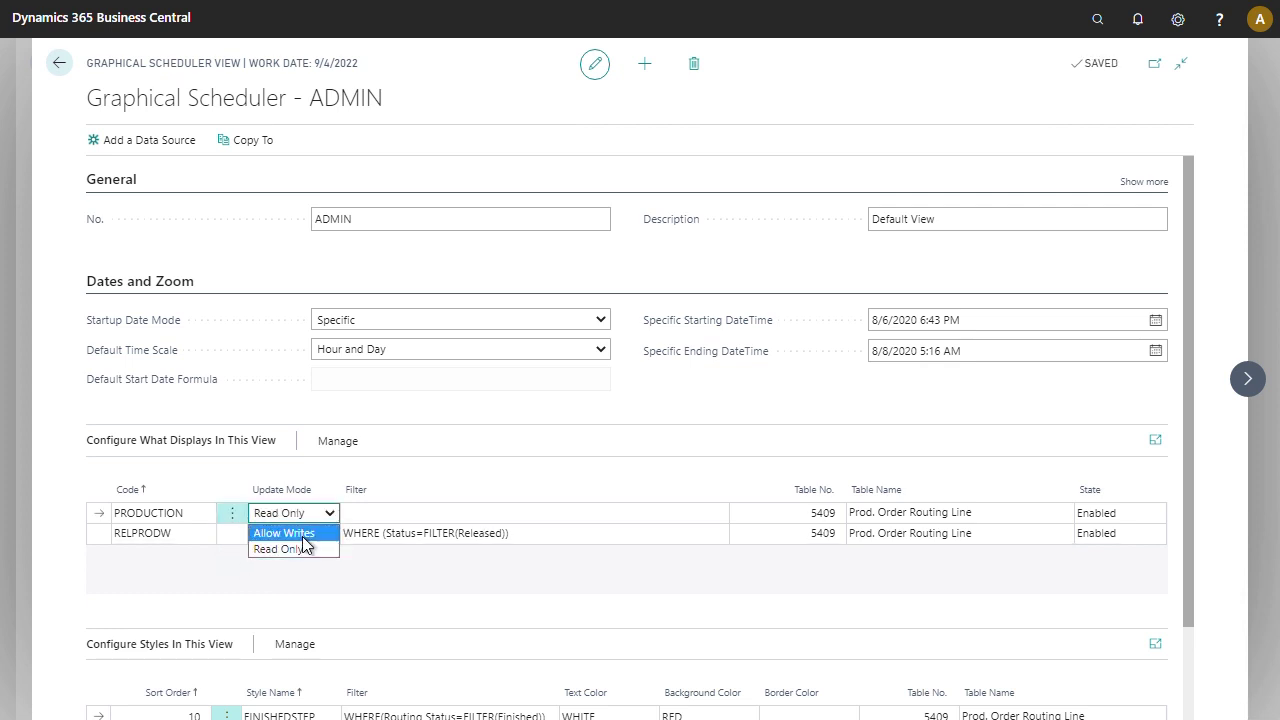
{"action": "left_click", "coordinate": [295, 534]}
Filter the PRODUCTION data source to Status Simulated, and reload the schedule with the ADMIN view
{"action": "left_click", "coordinate": [529, 514]}
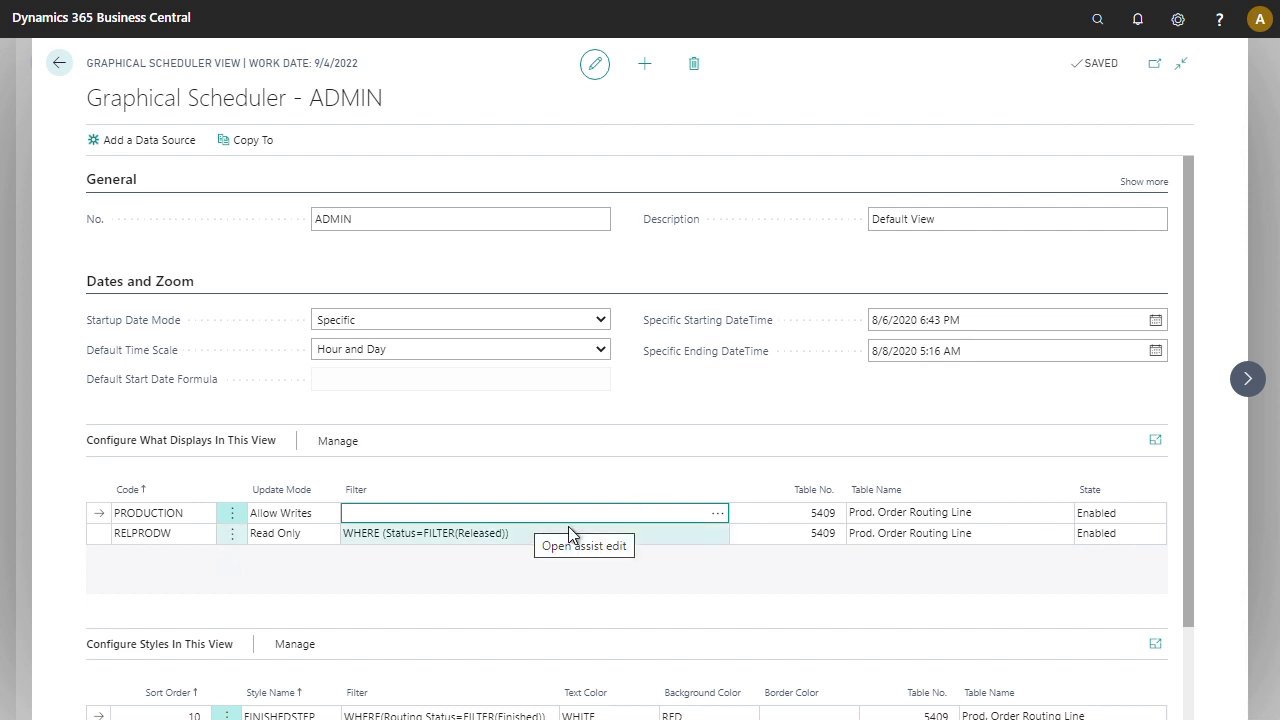
{"action": "left_click", "coordinate": [719, 516]}
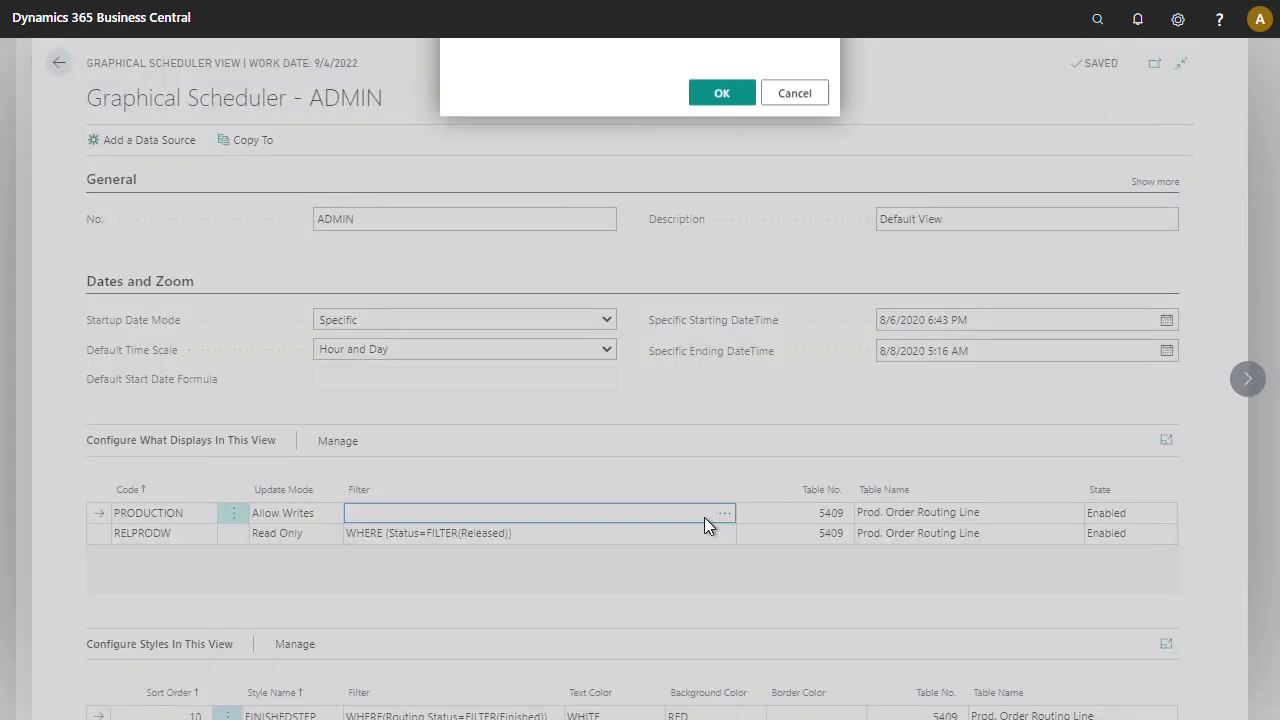
{"action": "left_click", "coordinate": [510, 150]}
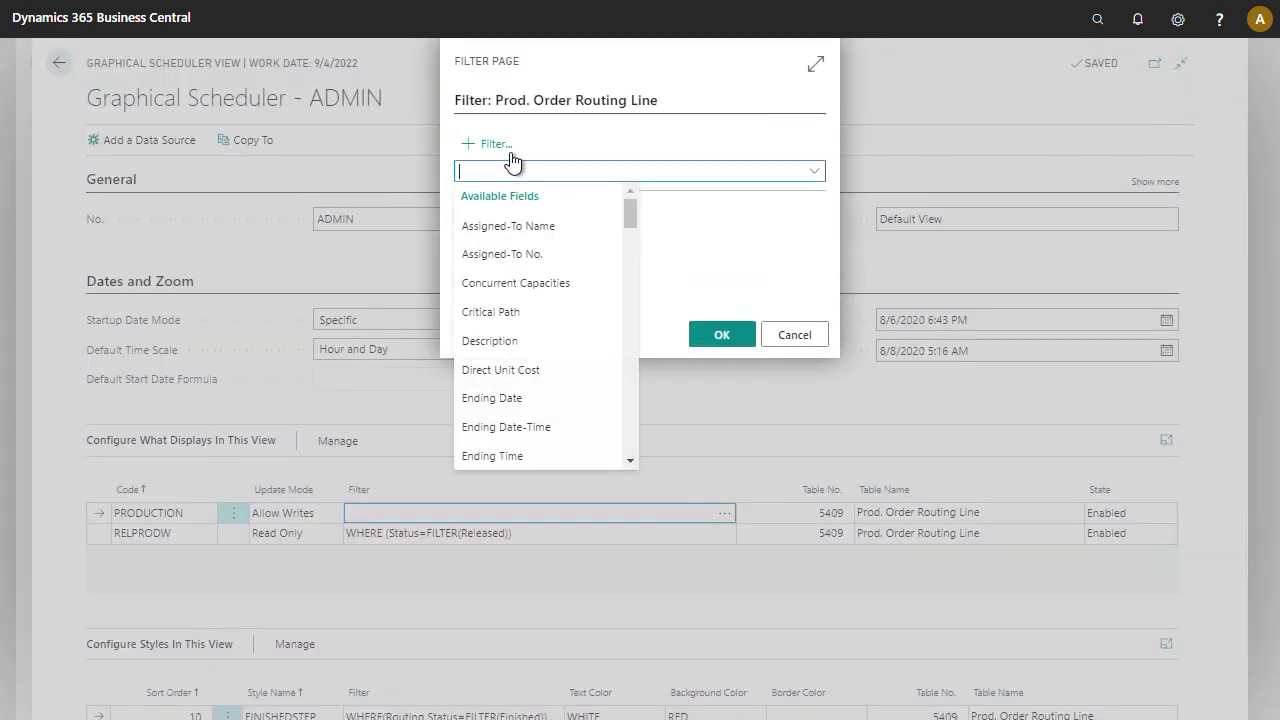
{"action": "type", "text": "Status"}
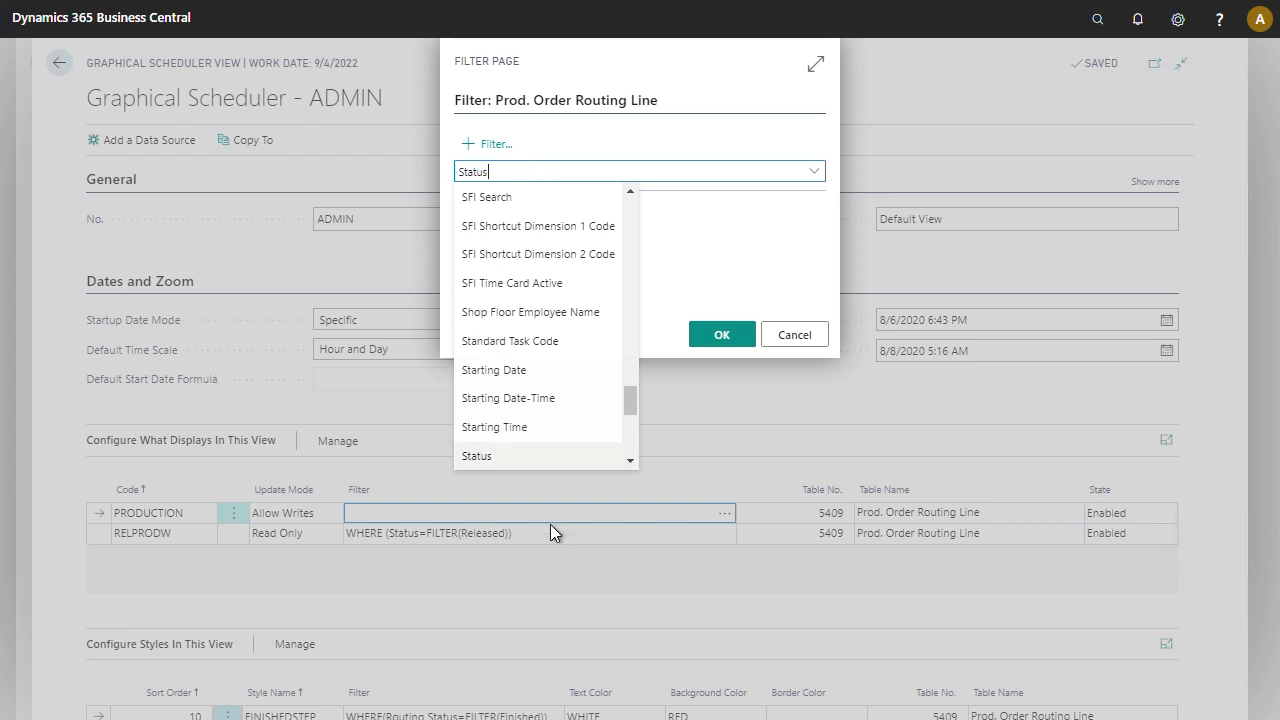
{"action": "left_click", "coordinate": [490, 456]}
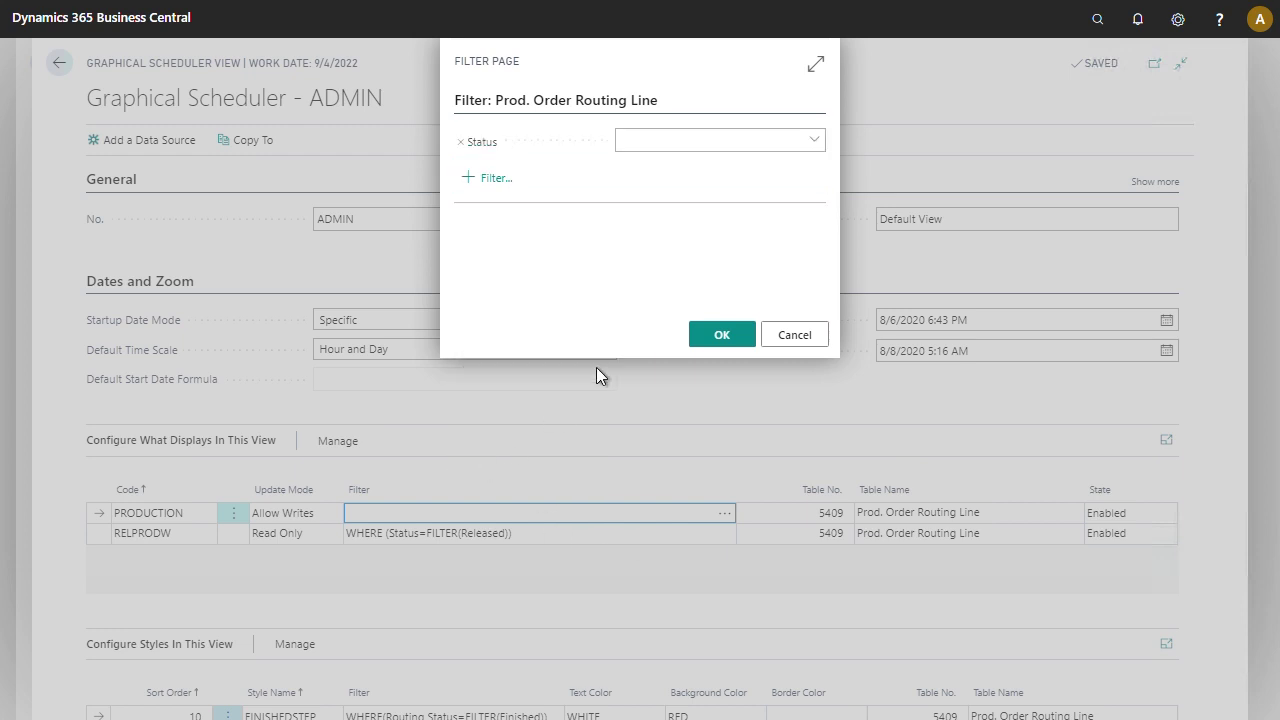
{"action": "left_click", "coordinate": [815, 140]}
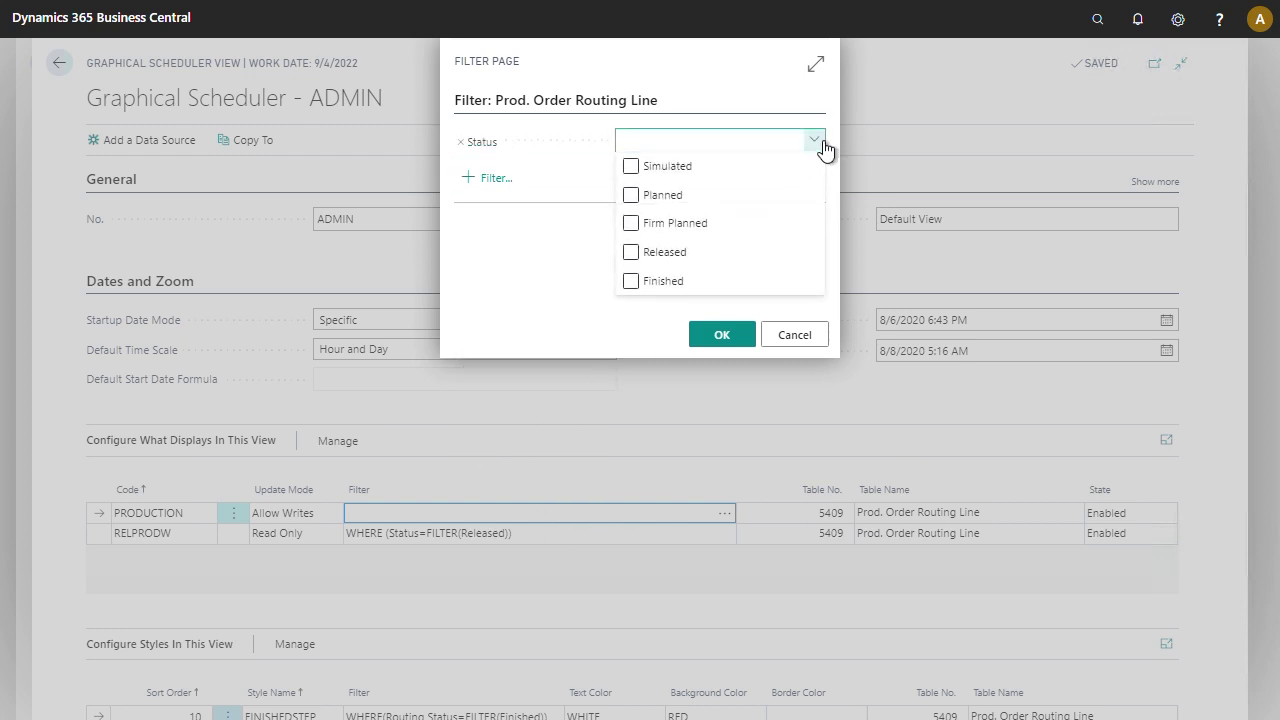
{"action": "left_click", "coordinate": [680, 172]}
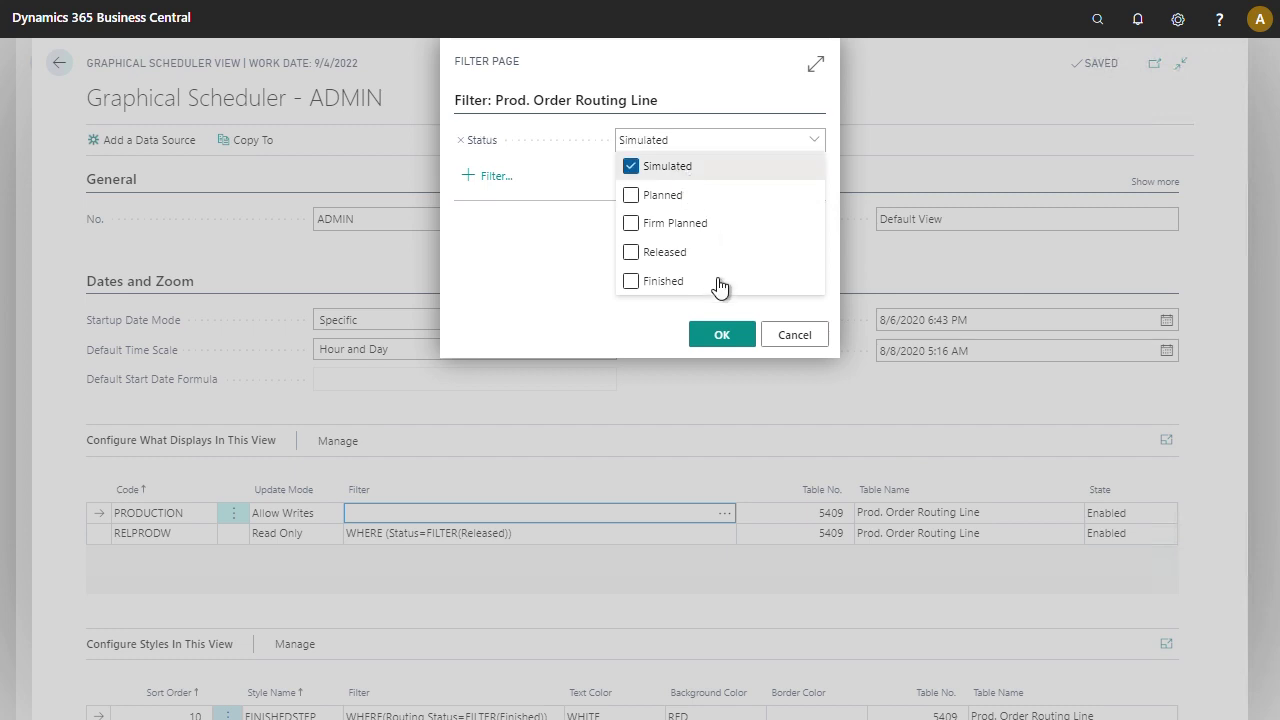
{"action": "left_click", "coordinate": [721, 334]}
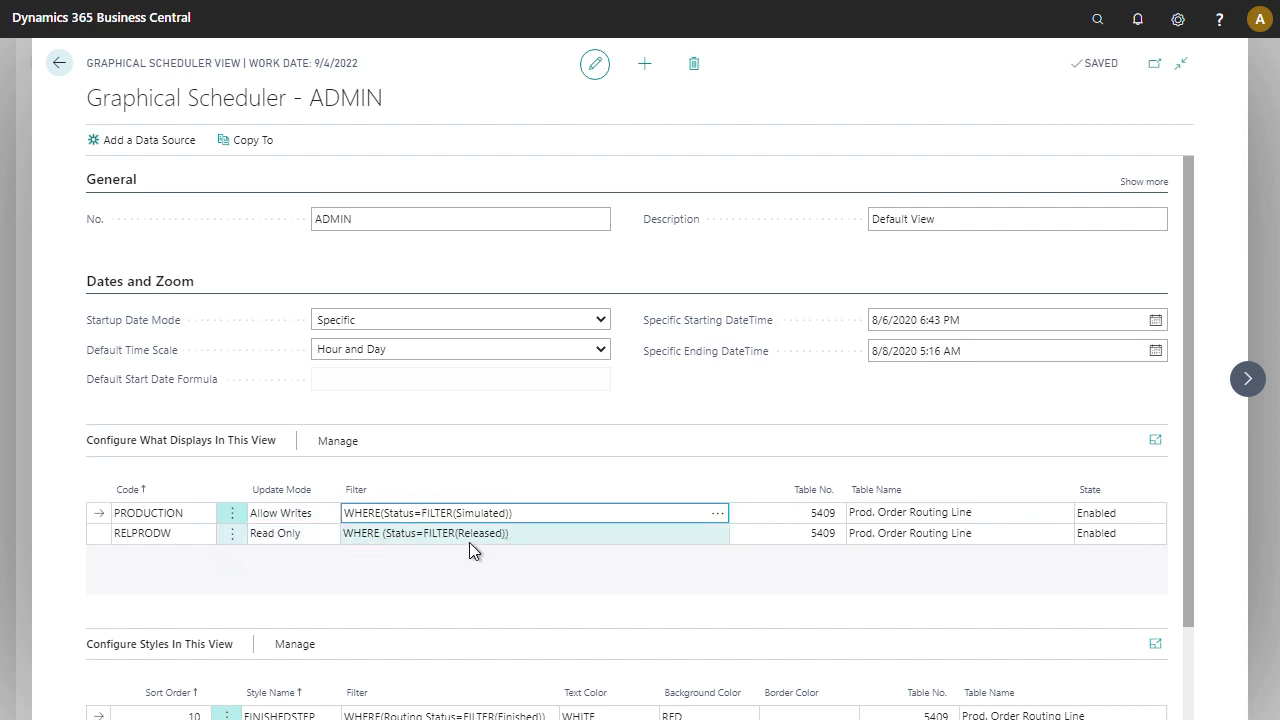
{"action": "left_click", "coordinate": [61, 64]}
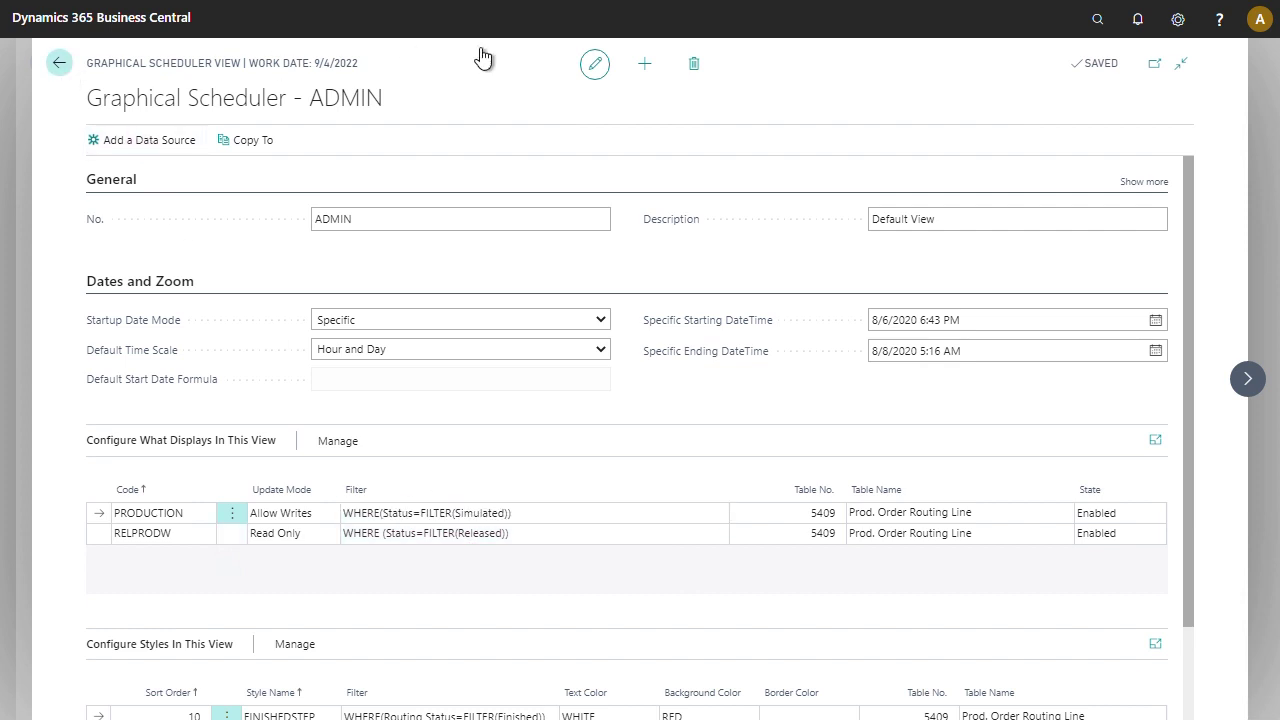
{"action": "left_click", "coordinate": [902, 335]}
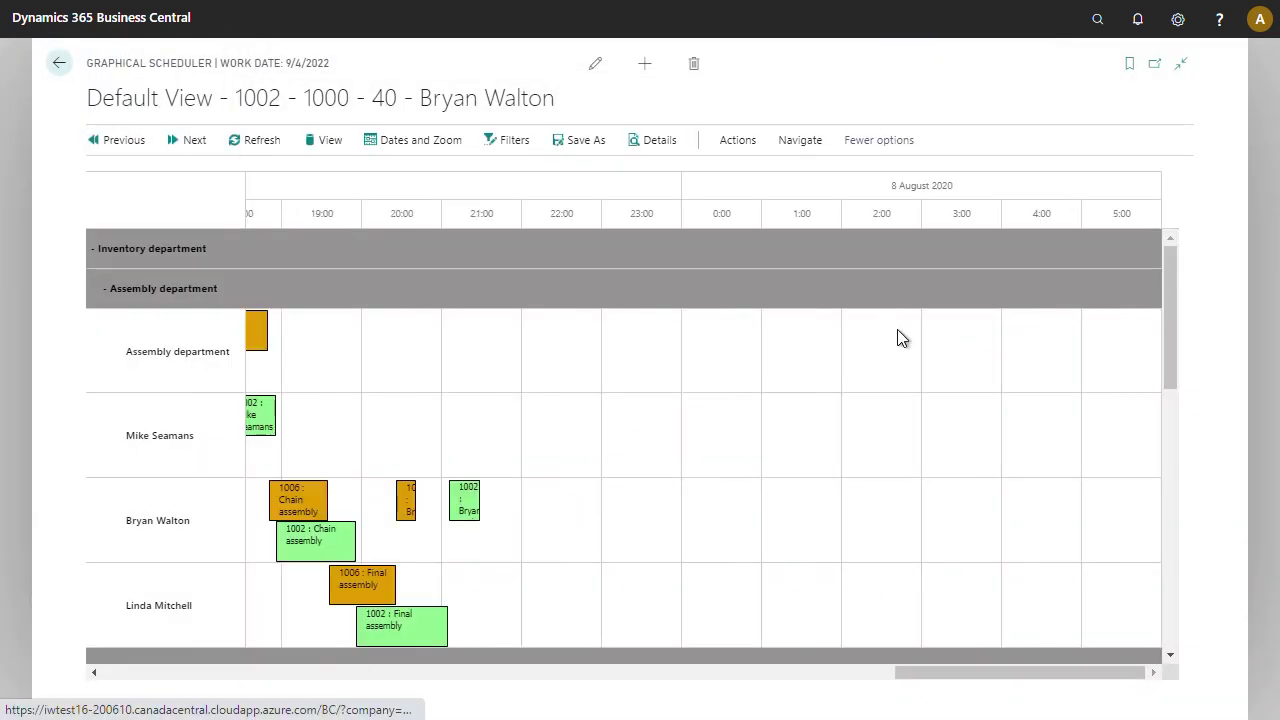
Reassign the short simulated operation 40 in the third resource row to the machine center directly above, starting at about 19:35
{"action": "left_click_drag", "start_coordinate": [902, 672], "coordinate": [823, 672]}
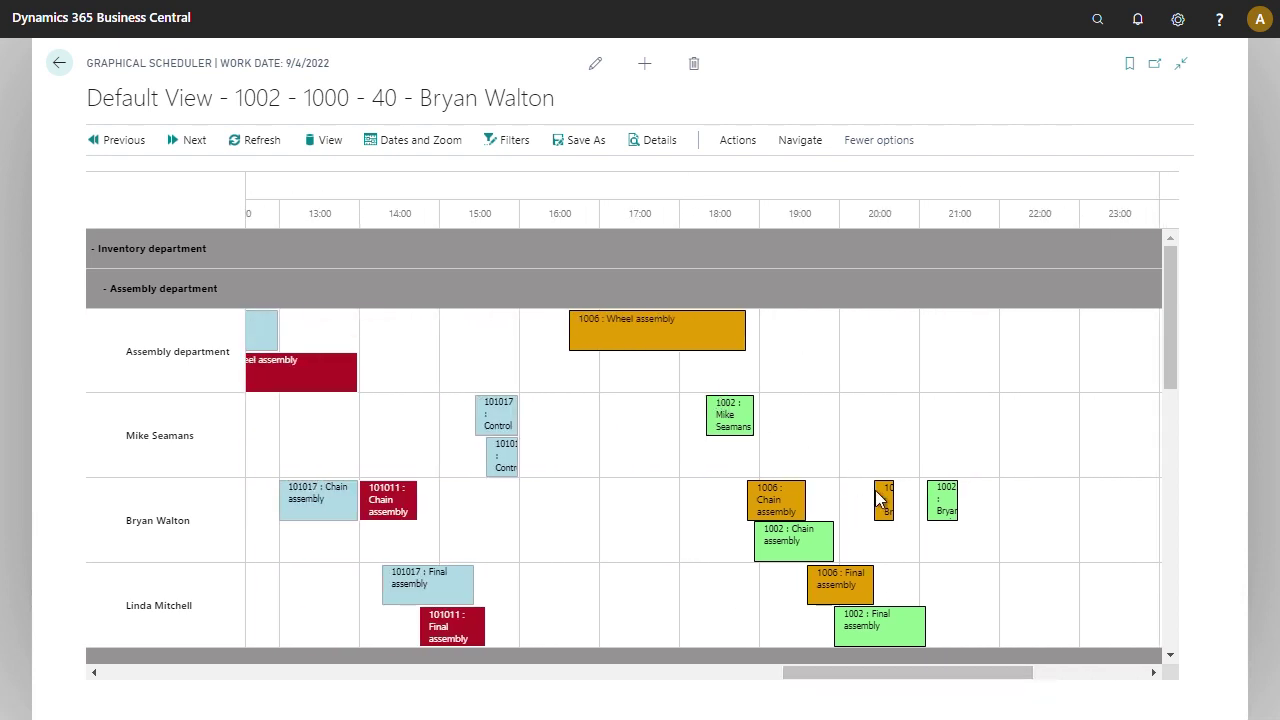
{"action": "left_click_drag", "start_coordinate": [880, 500], "coordinate": [817, 446]}
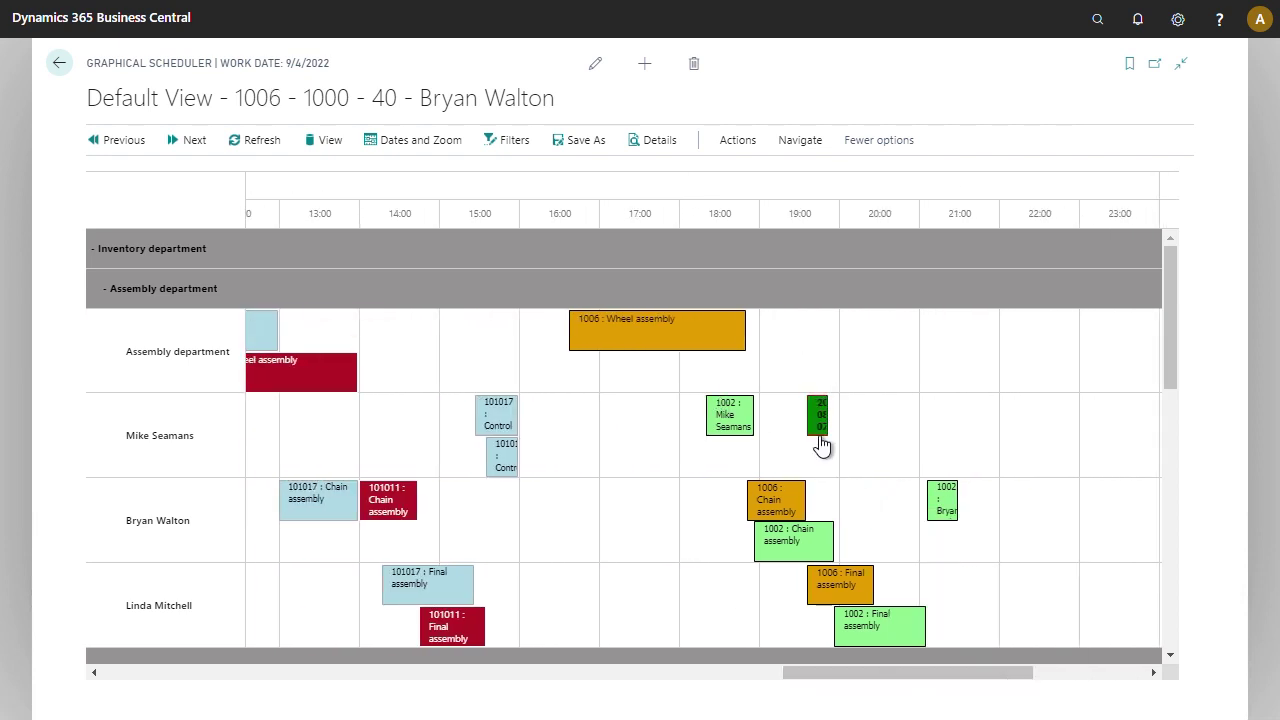
Try to reschedule the upper released Control operation in the second resource row to 14:20 on 7 August
{"action": "left_click_drag", "start_coordinate": [912, 672], "coordinate": [700, 707]}
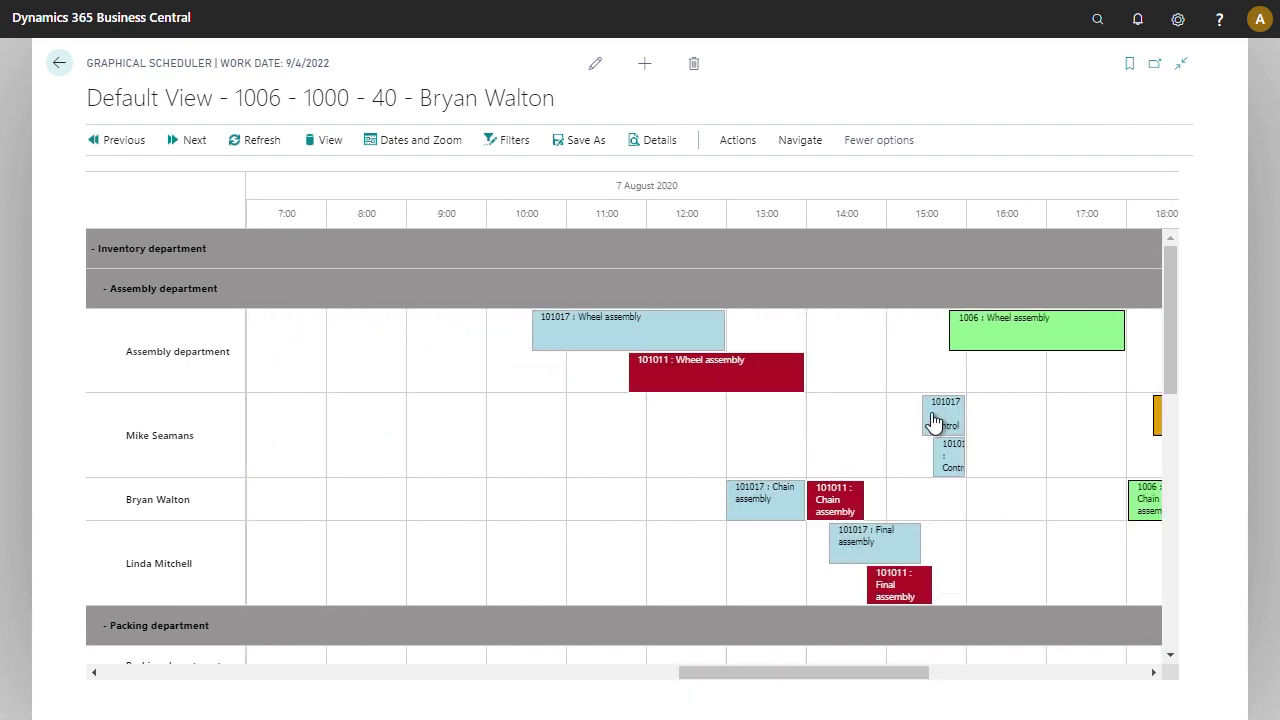
{"action": "left_click_drag", "start_coordinate": [930, 422], "coordinate": [842, 418]}
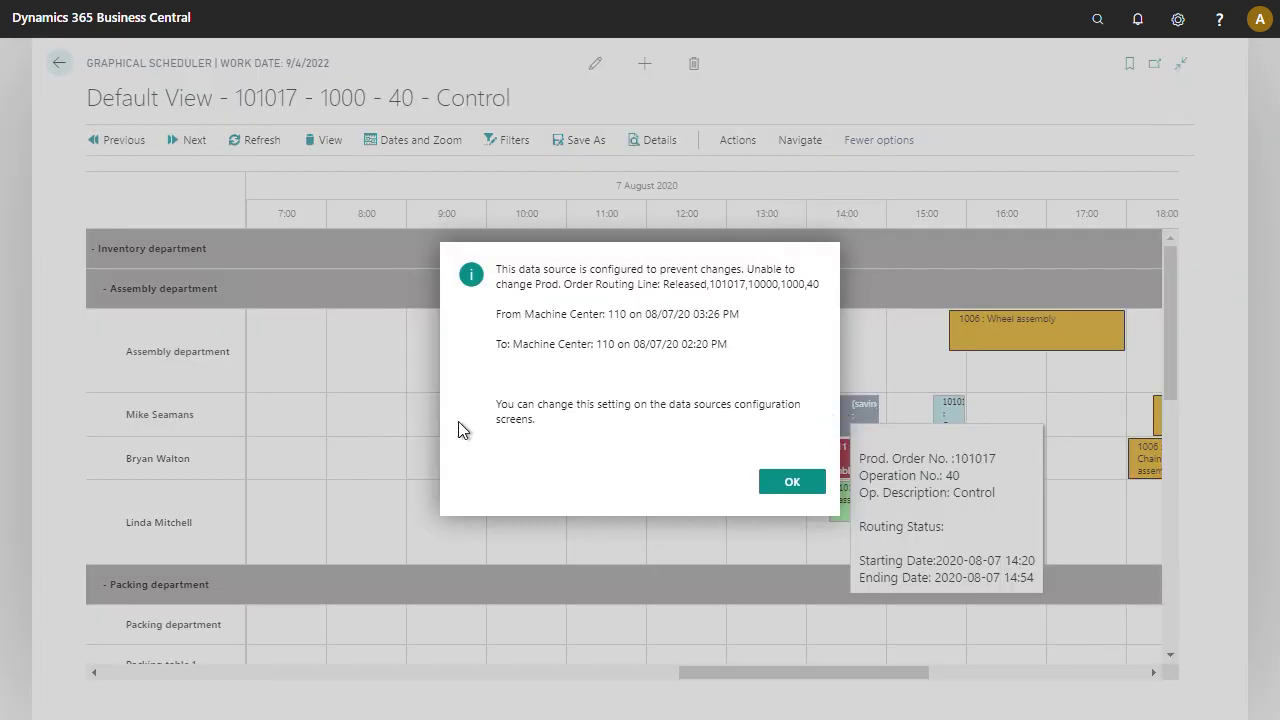